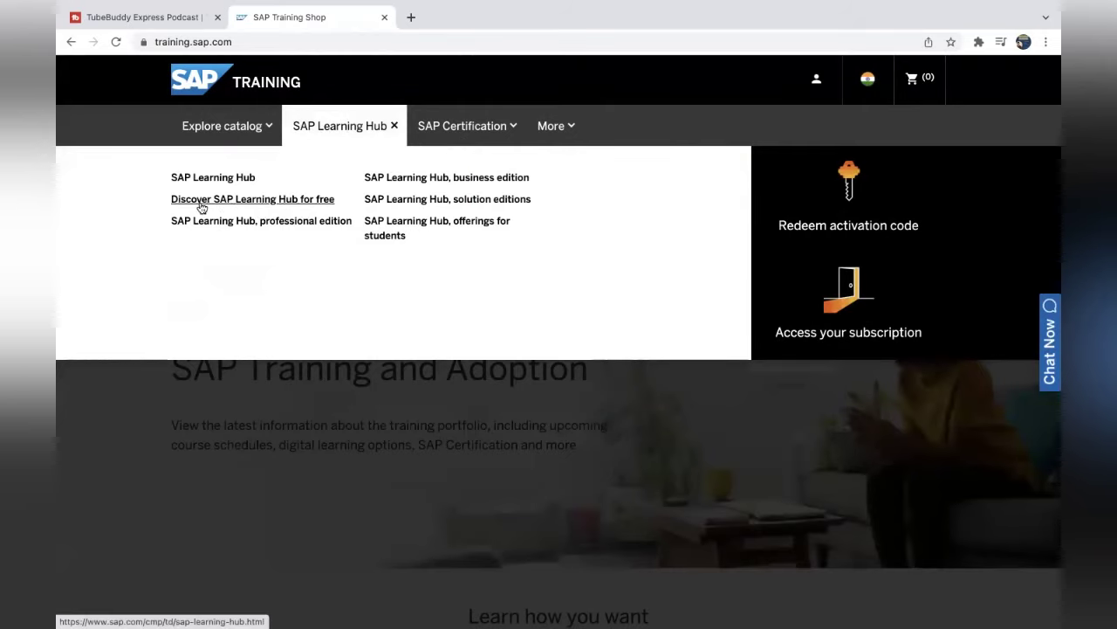
Open the free SAP Learning Hub discovery page and scroll through its benefits to the Register for Free offer.
{"action": "left_click", "coordinate": [244, 201]}
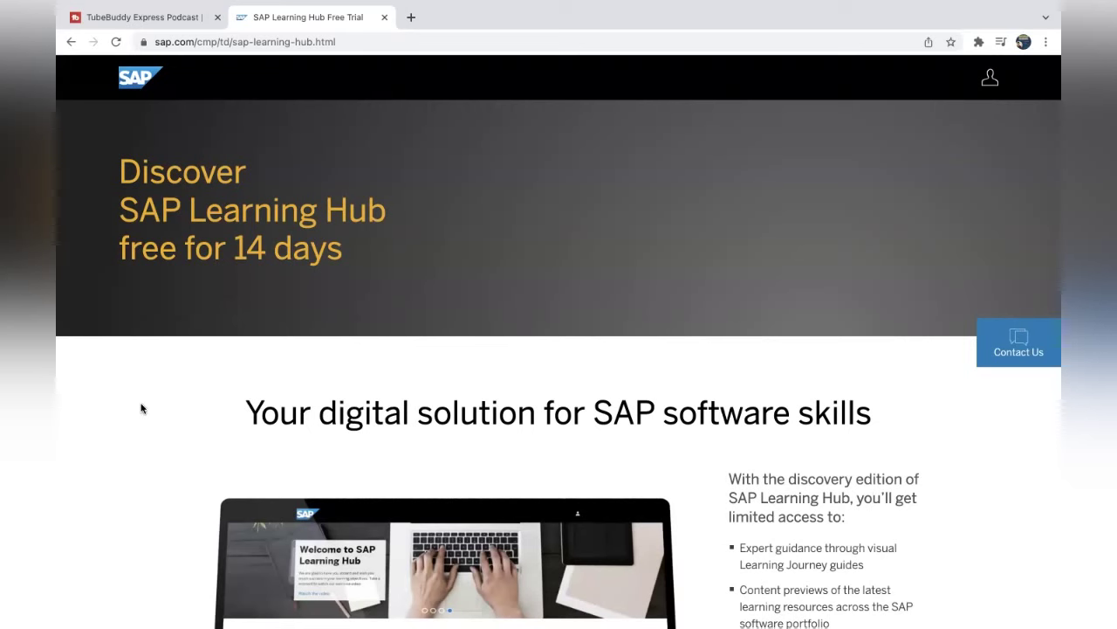
{"action": "scroll", "coordinate": [141, 407], "scroll_direction": "down", "scroll_amount": 5}
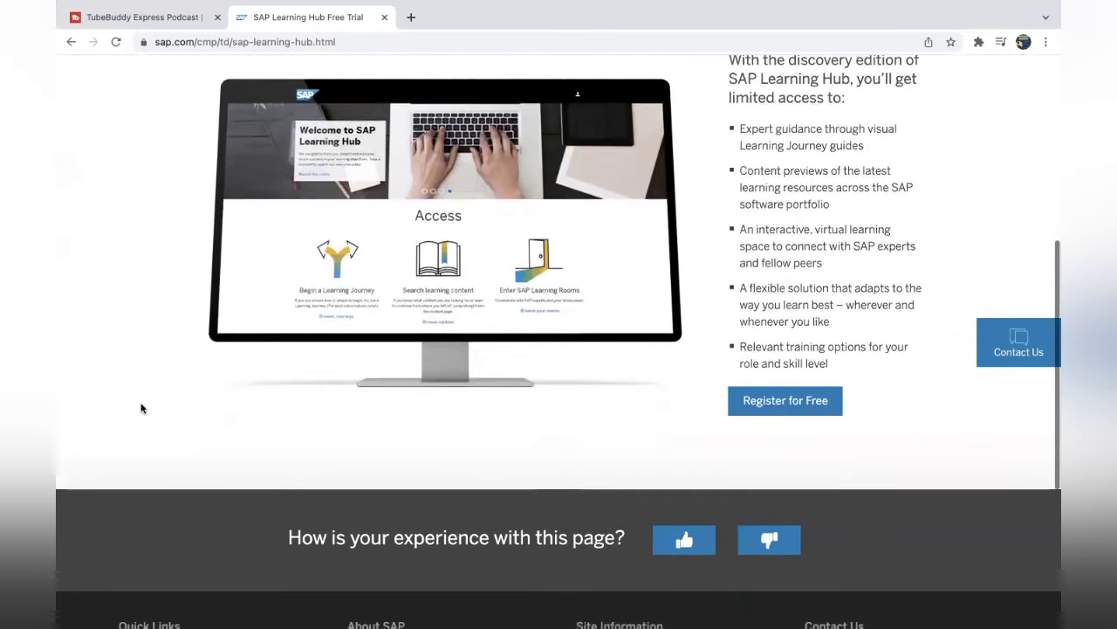
{"action": "scroll", "coordinate": [141, 408], "scroll_direction": "up", "scroll_amount": 2}
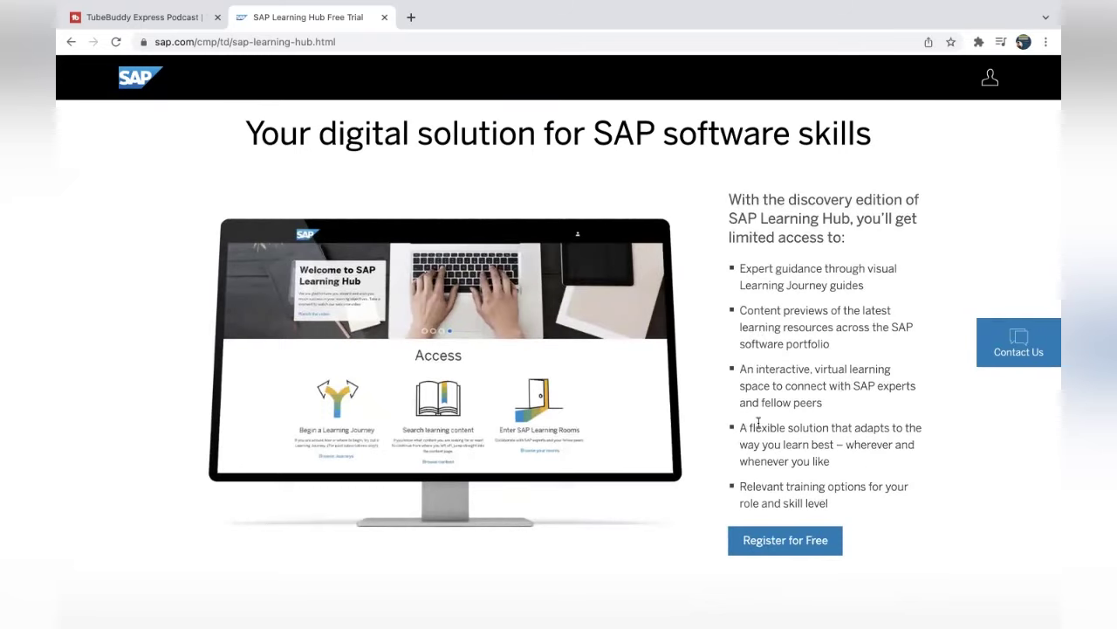
Start the free registration and enter the business e-mail, company 'Self Employed', first and last name.
{"action": "left_click", "coordinate": [793, 541]}
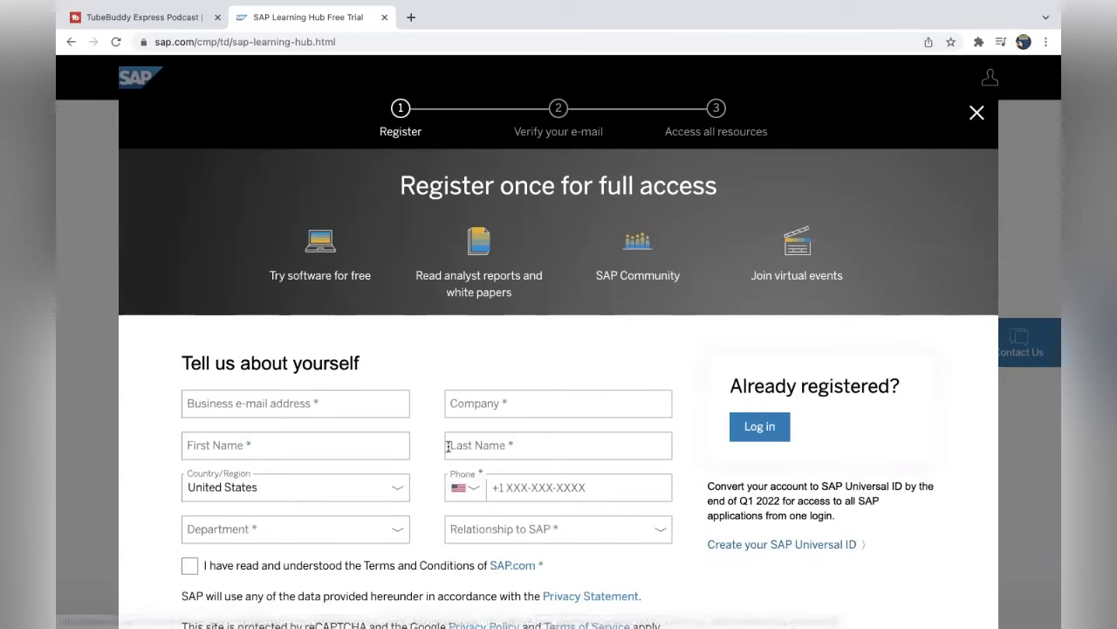
{"action": "left_click", "coordinate": [285, 404]}
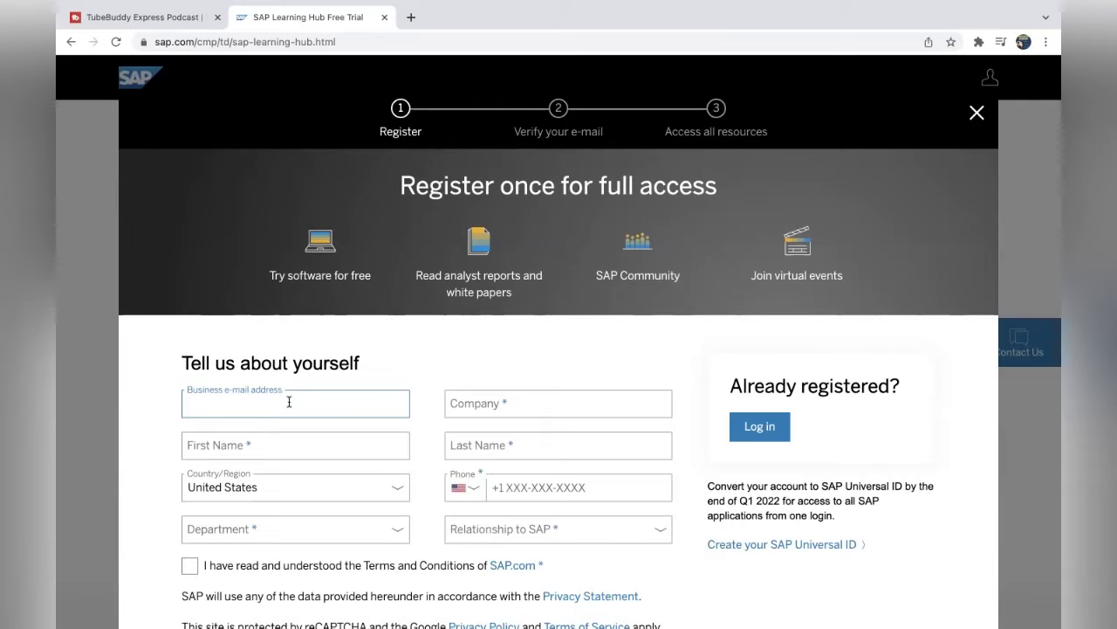
{"action": "key", "text": "Tab"}
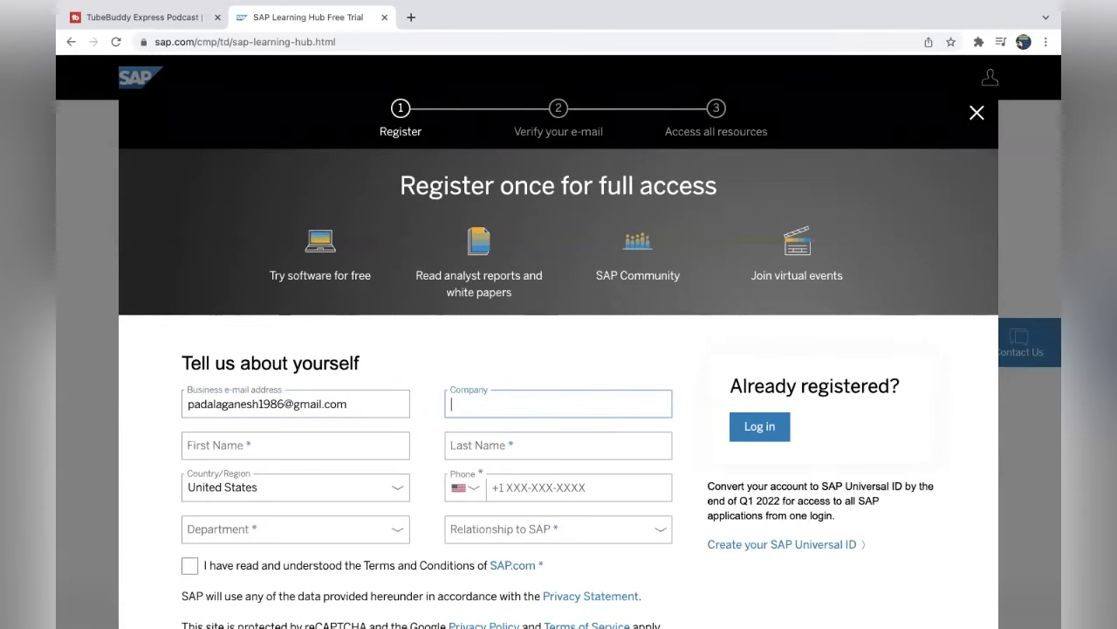
{"action": "type", "text": "Self Employed"}
{"action": "key", "text": "Tab"}
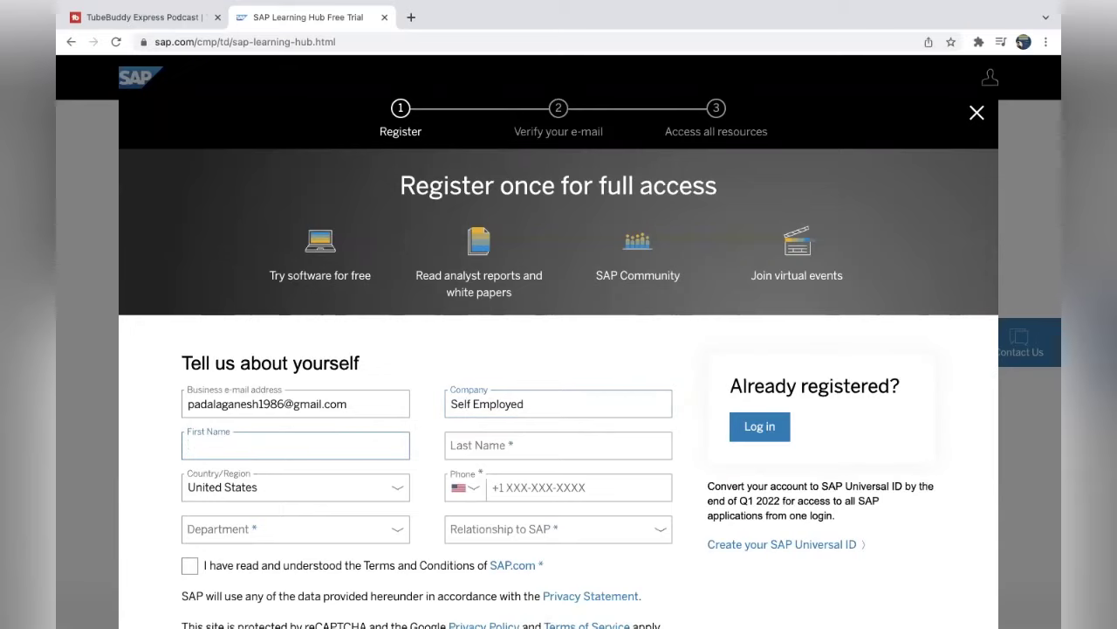
{"action": "type", "text": "Ganesh"}
{"action": "key", "text": "Tab"}
{"action": "type", "text": "P"}
{"action": "key", "text": "Tab"}
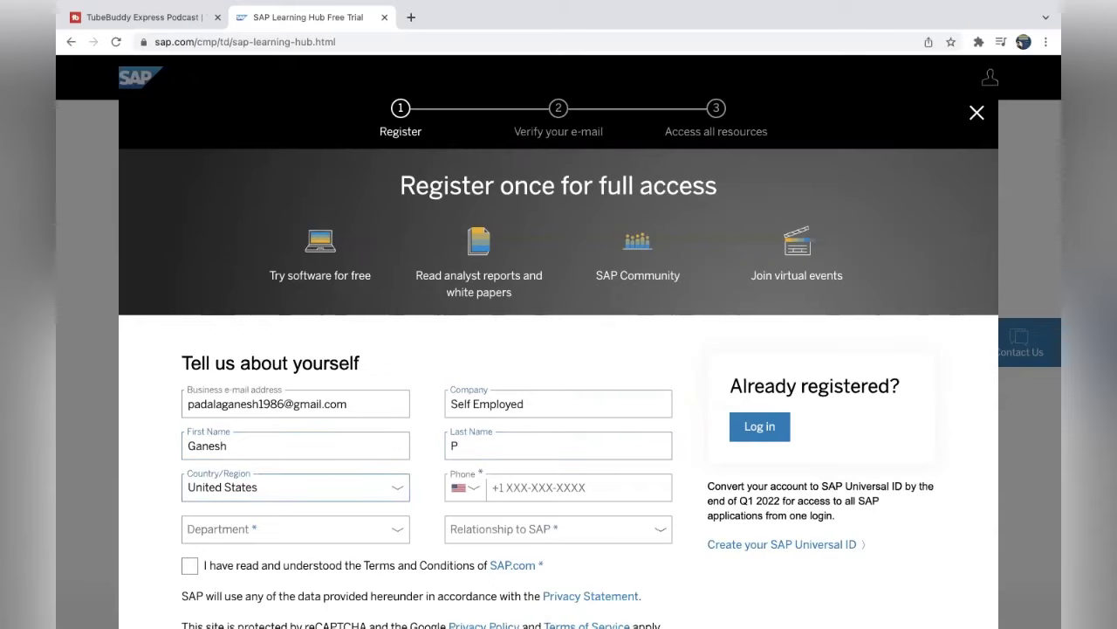
Set the country to India and enter the phone number.
{"action": "left_click", "coordinate": [288, 491]}
{"action": "type", "text": "indi"}
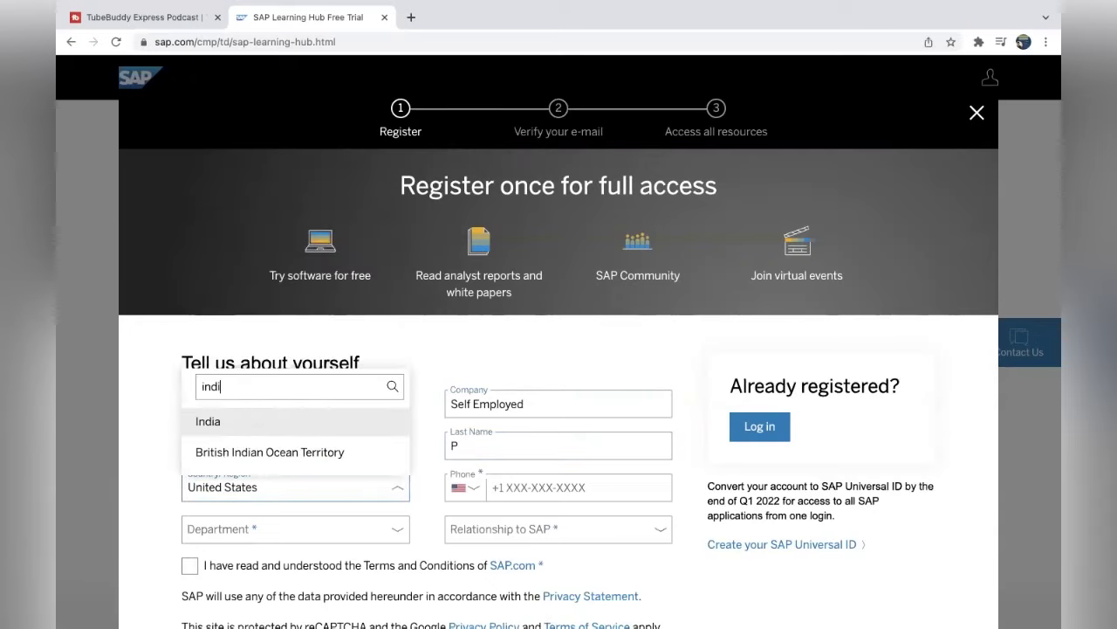
{"action": "key", "text": "Escape"}
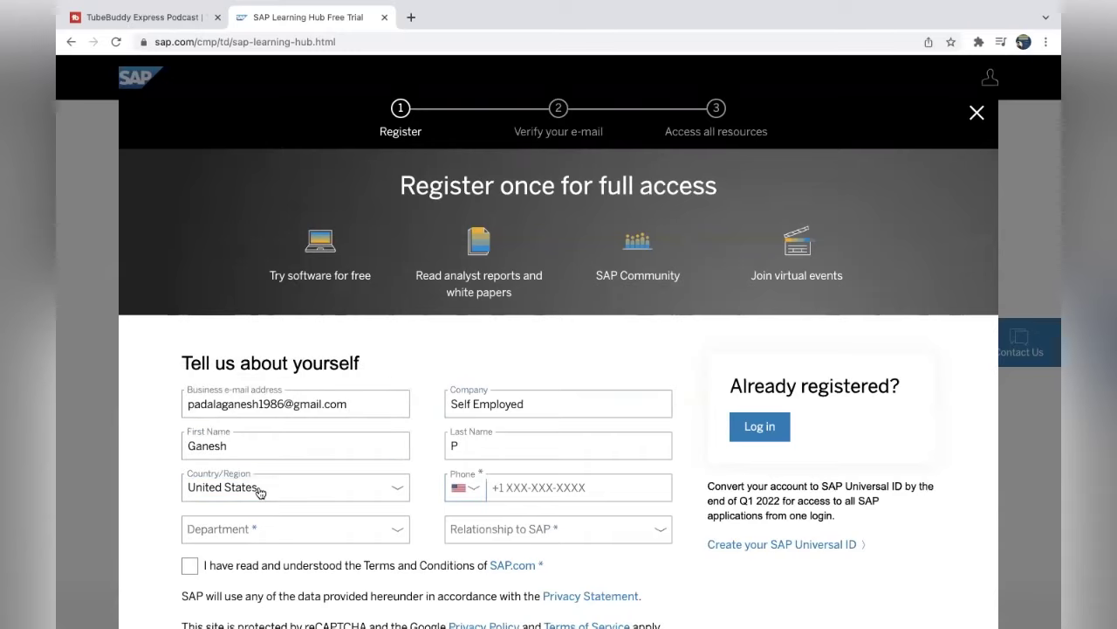
{"action": "left_click", "coordinate": [259, 491]}
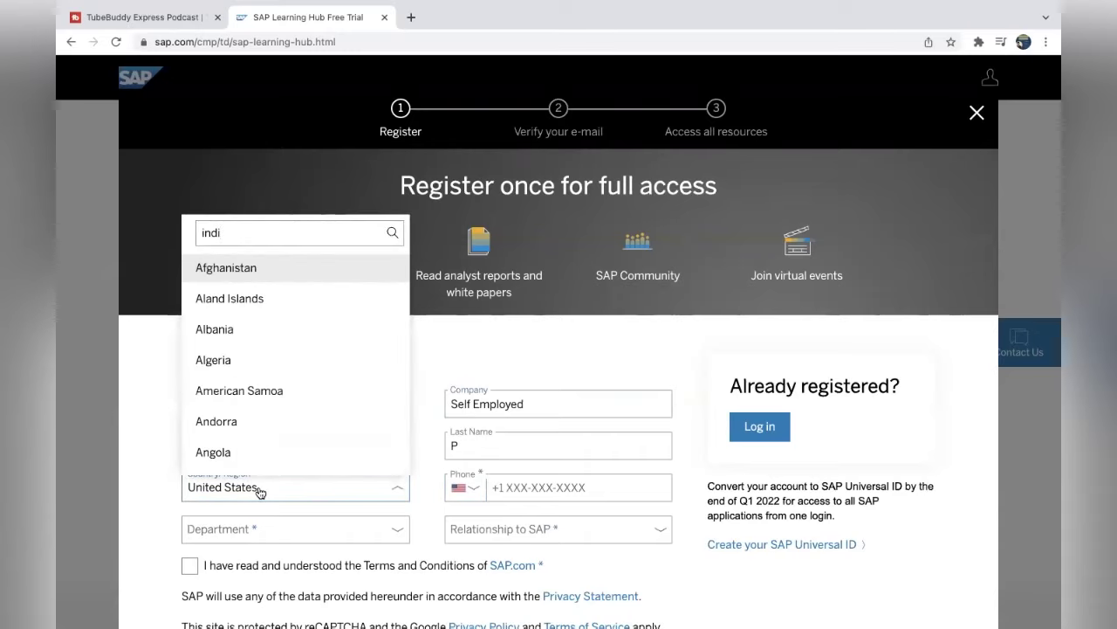
{"action": "type", "text": "a"}
{"action": "left_click", "coordinate": [239, 423]}
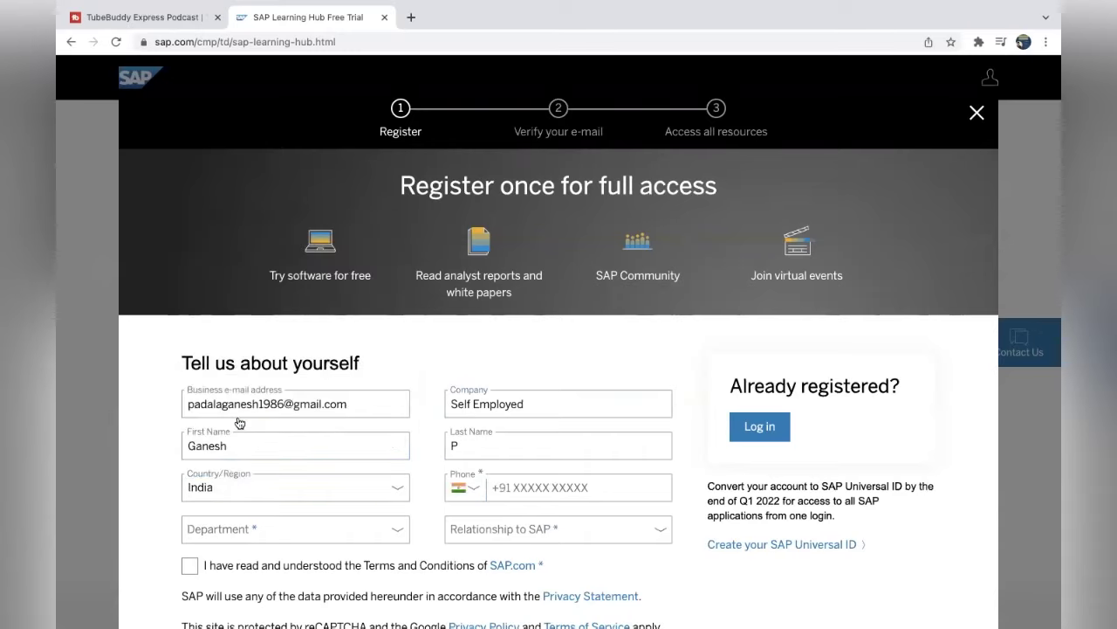
{"action": "left_click", "coordinate": [539, 487]}
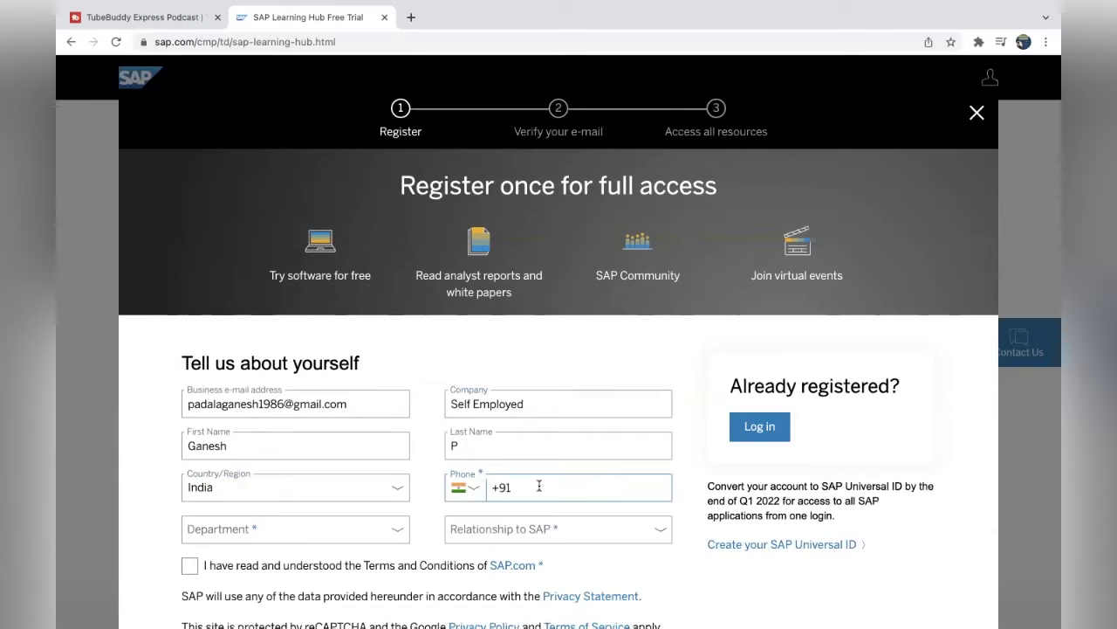
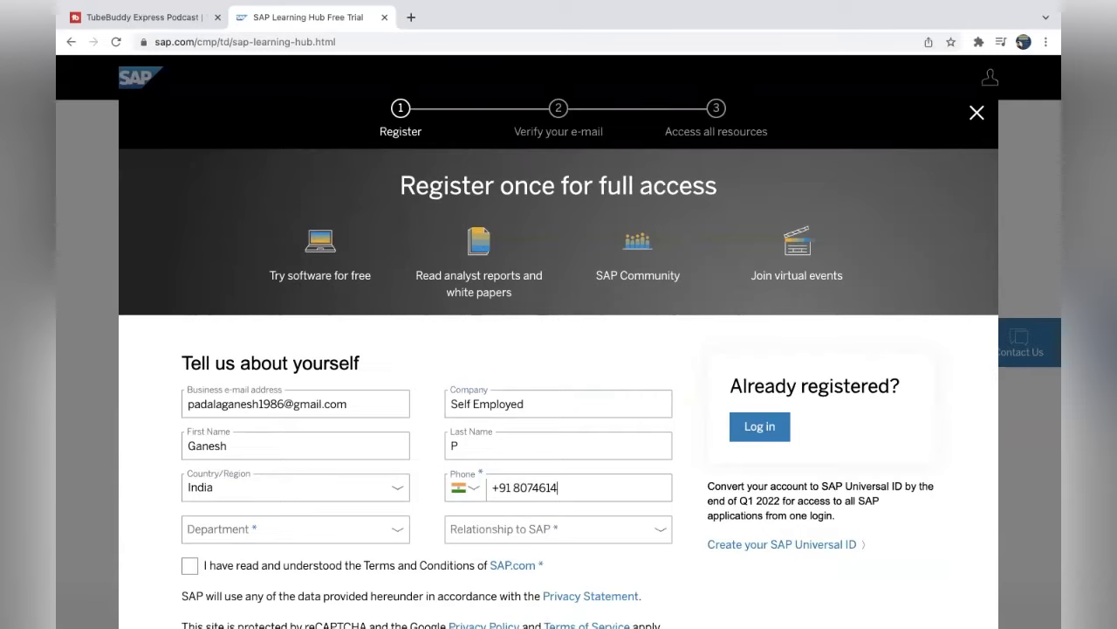
Choose Consulting as the department and Consultant as the relationship to SAP.
{"action": "key", "text": "Tab"}
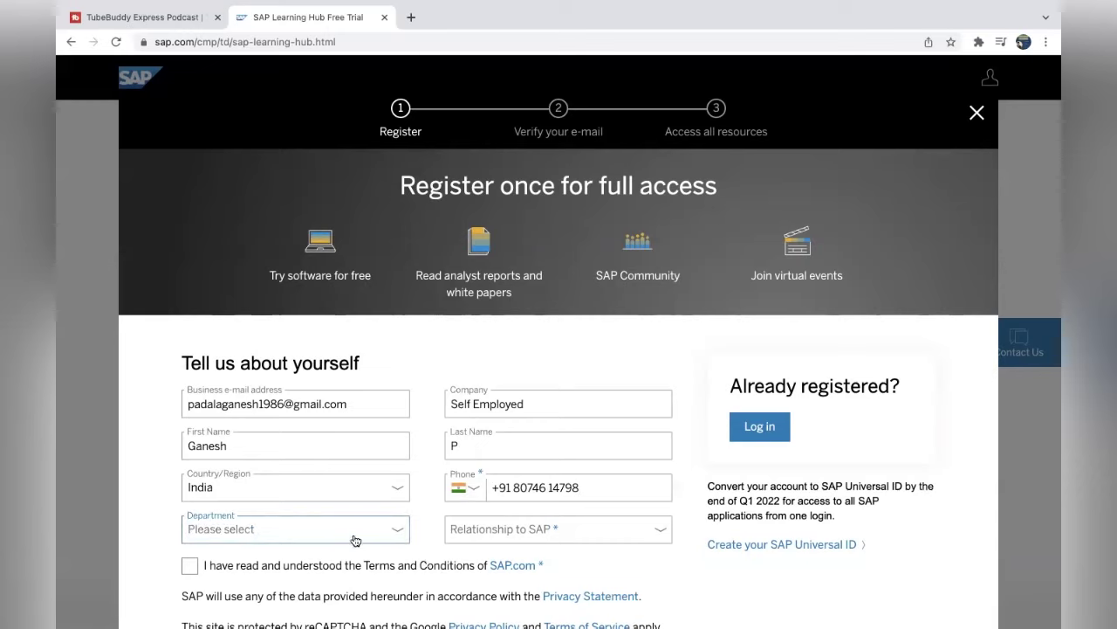
{"action": "left_click", "coordinate": [354, 537]}
{"action": "type", "text": "con"}
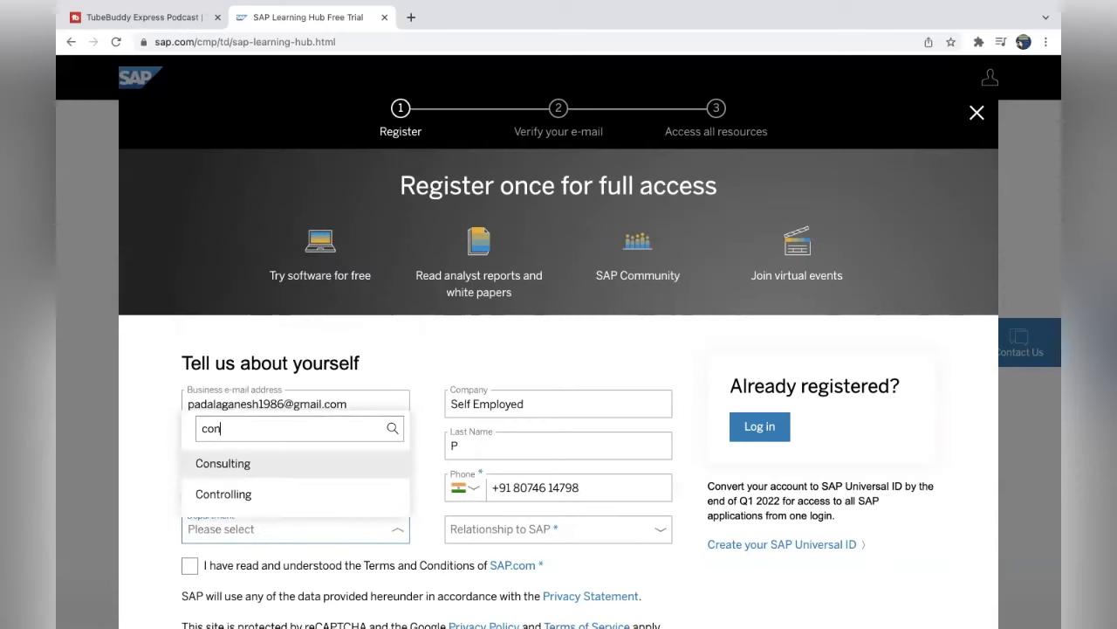
{"action": "left_click", "coordinate": [256, 462]}
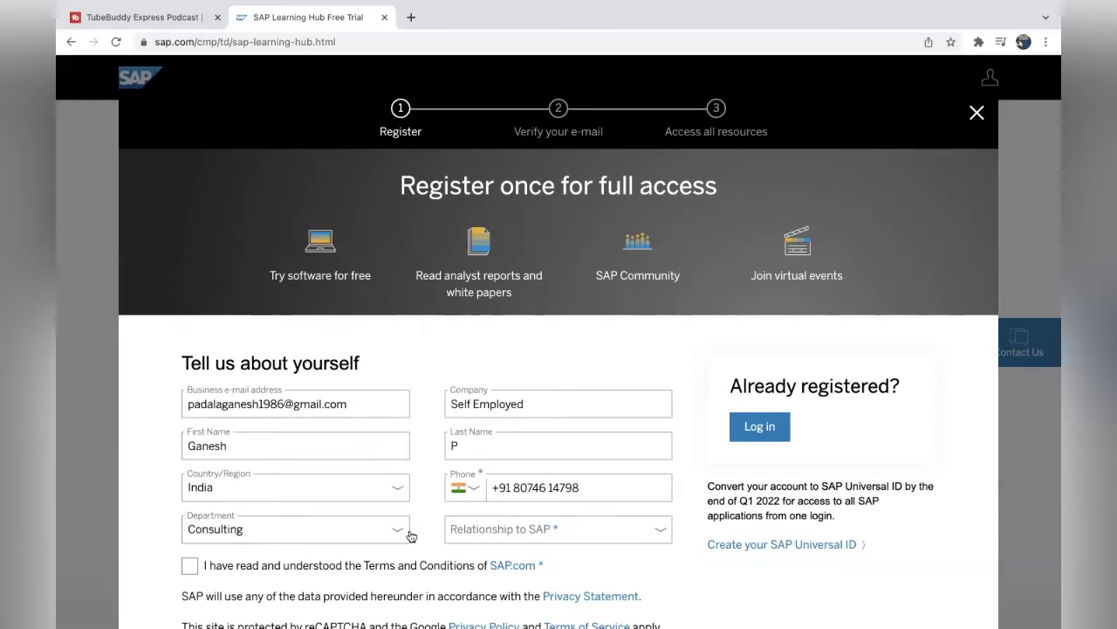
{"action": "left_click", "coordinate": [514, 533]}
{"action": "left_click", "coordinate": [518, 311]}
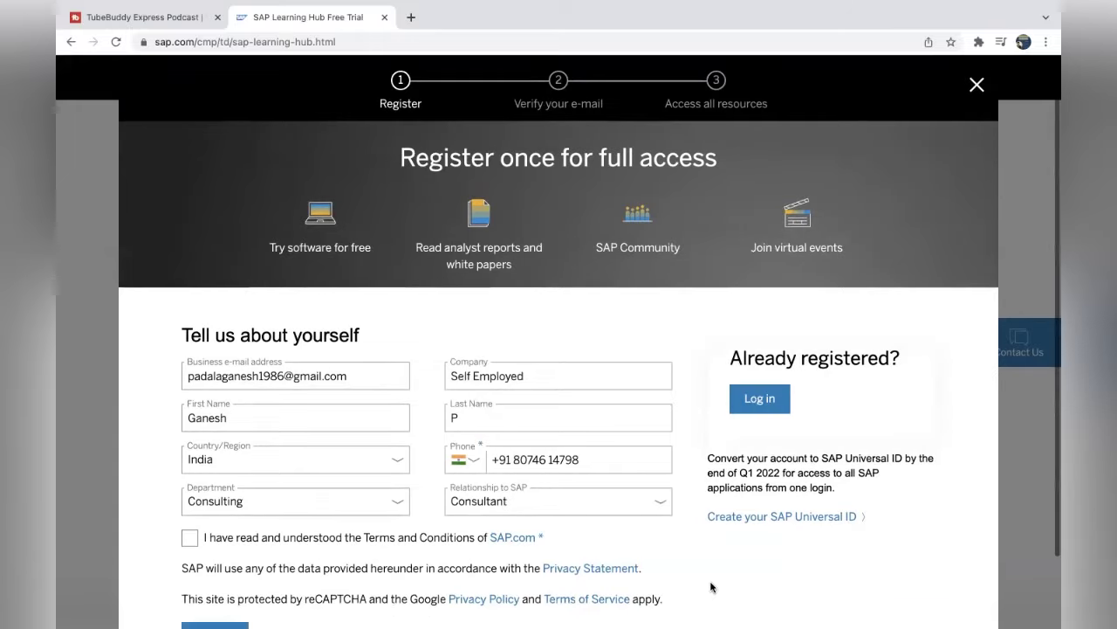
Decline the Need Help chat offer with 'No, thanks' and reopen the Register for Free form.
{"action": "scroll", "coordinate": [712, 587], "scroll_direction": "down", "scroll_amount": 2}
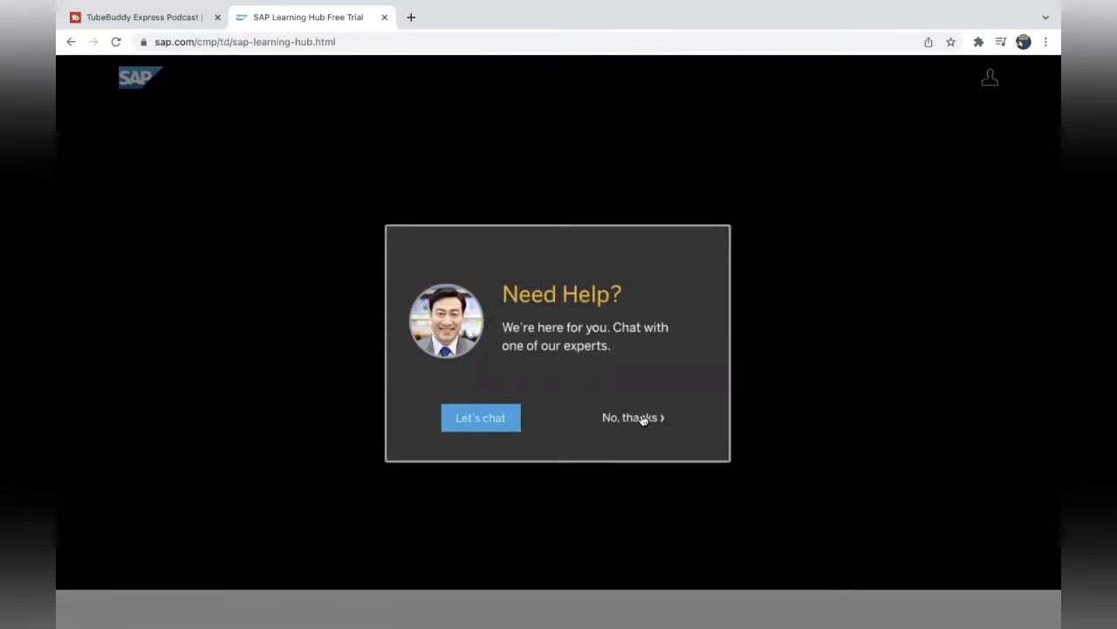
{"action": "left_click", "coordinate": [643, 419]}
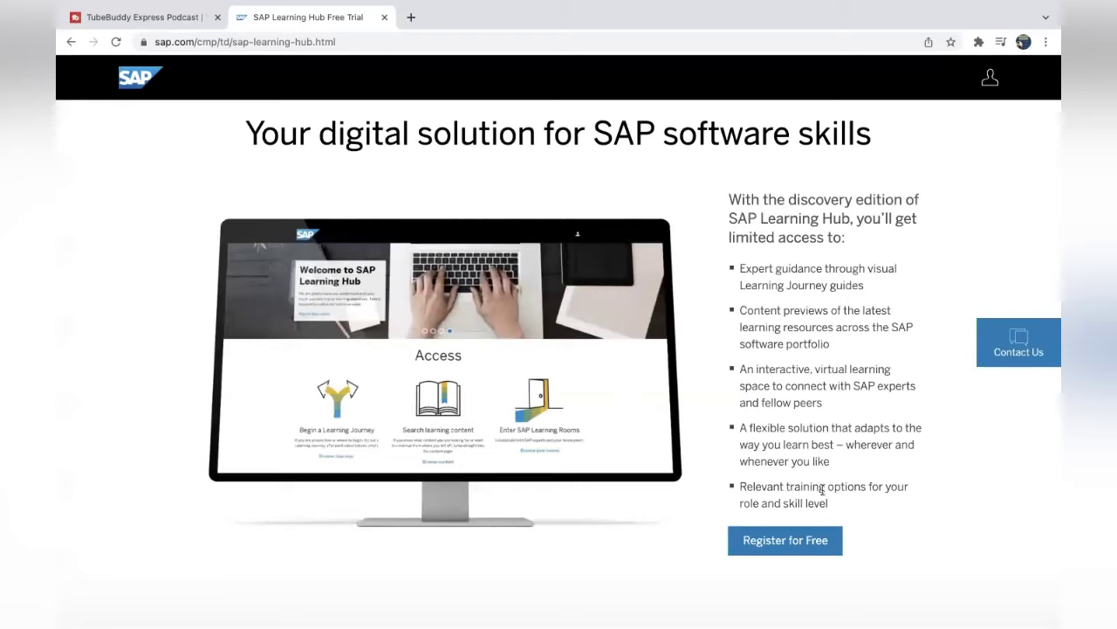
{"action": "left_click", "coordinate": [797, 548]}
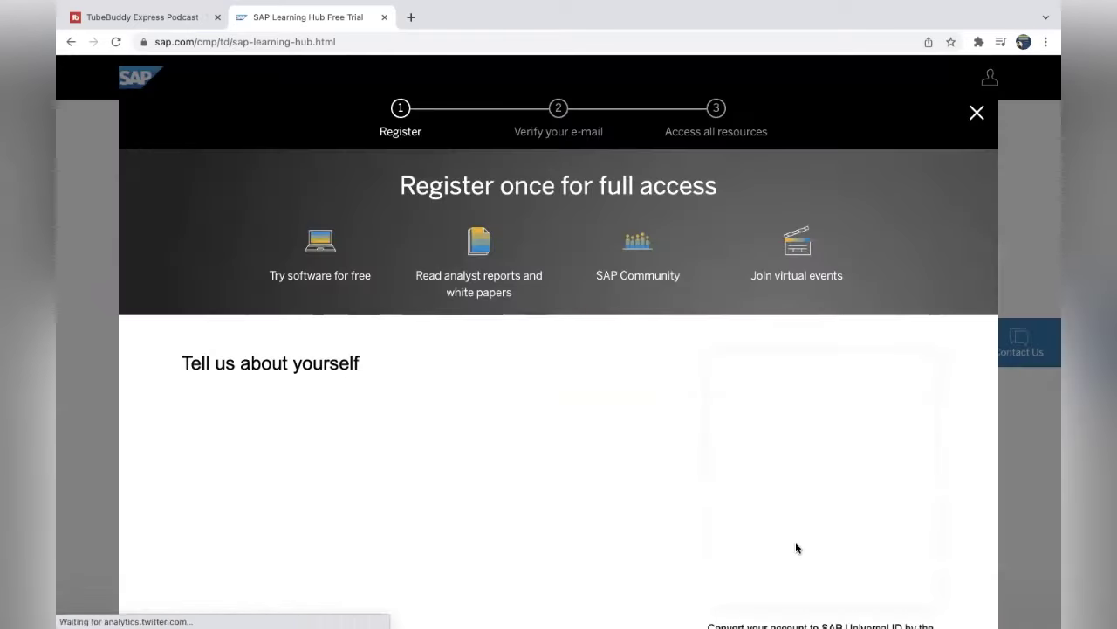
Refill the e-mail, company 'Self Employed', first name and last name from saved suggestions.
{"action": "left_click", "coordinate": [249, 404]}
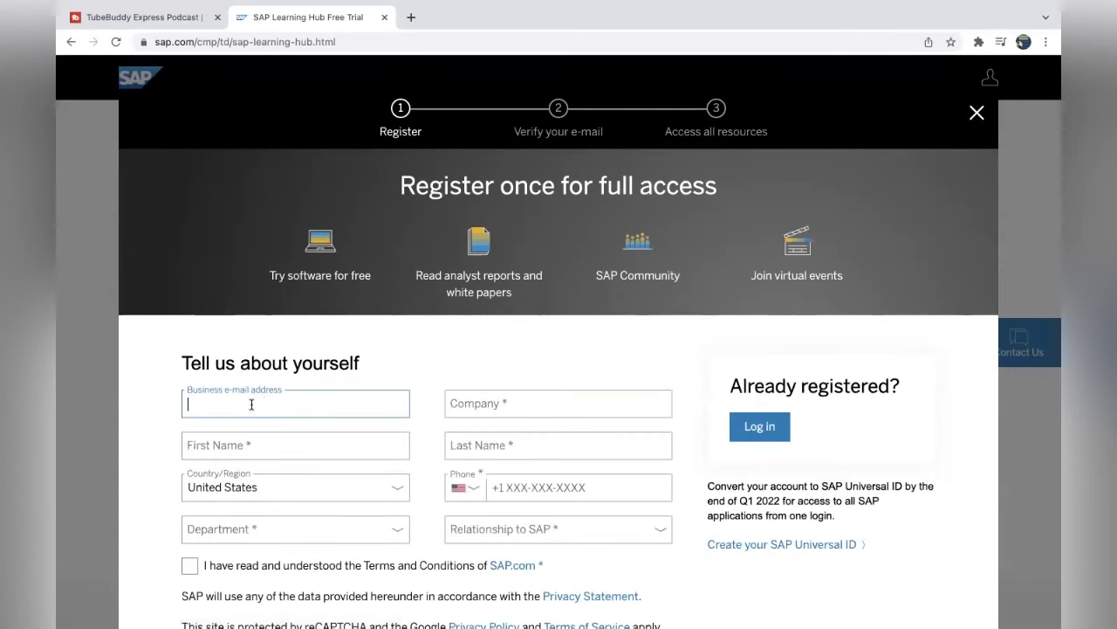
{"action": "type", "text": "pada"}
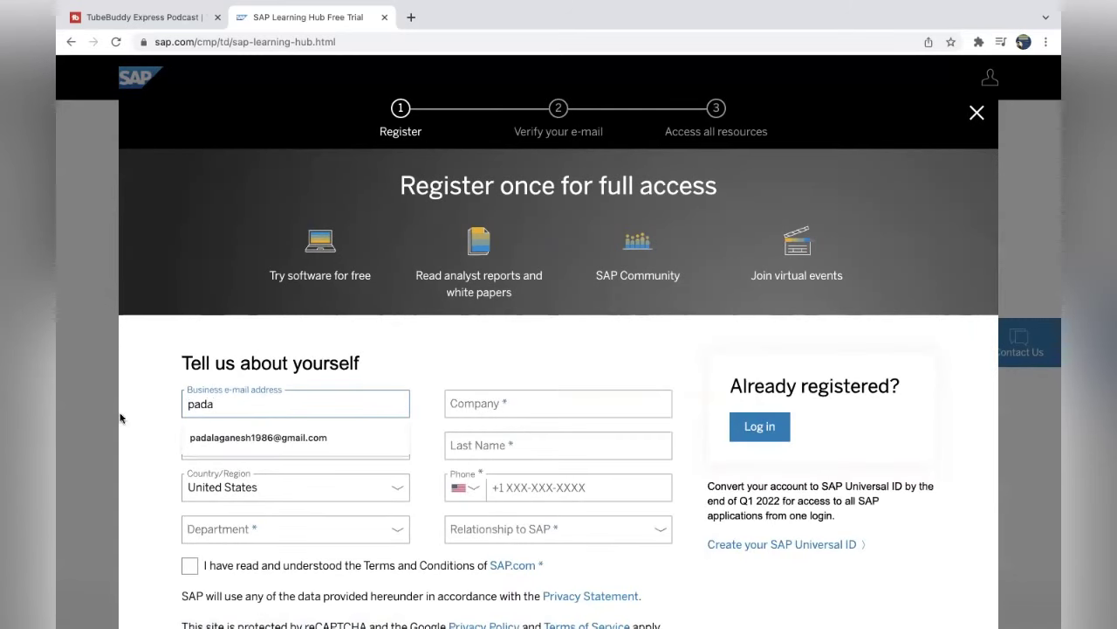
{"action": "left_click", "coordinate": [296, 439]}
{"action": "left_click", "coordinate": [511, 400]}
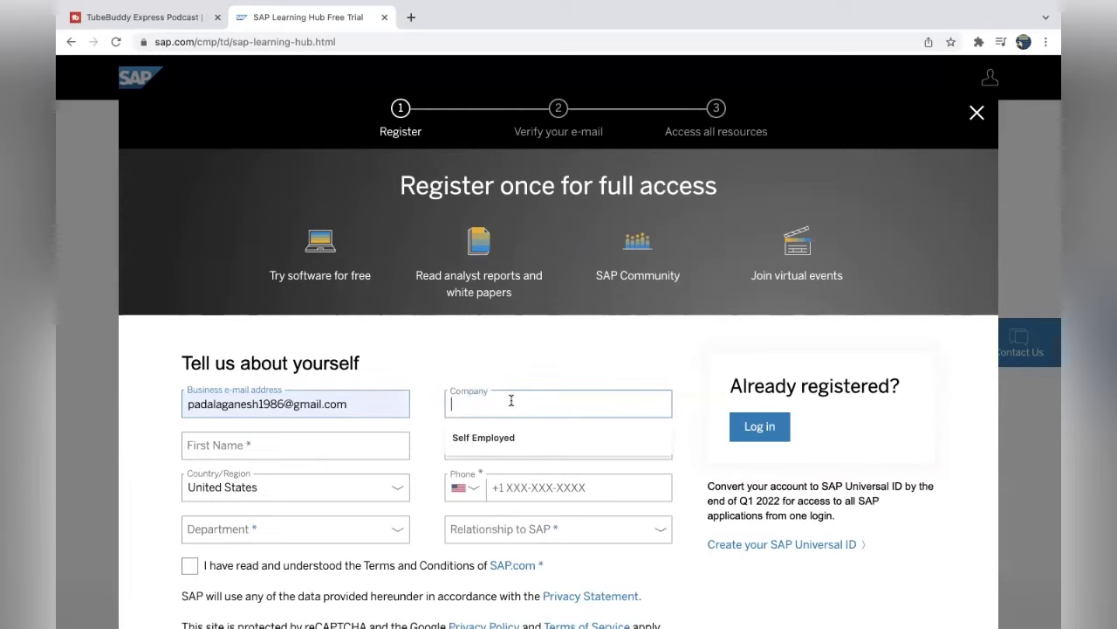
{"action": "left_click", "coordinate": [495, 441]}
{"action": "left_click", "coordinate": [295, 451]}
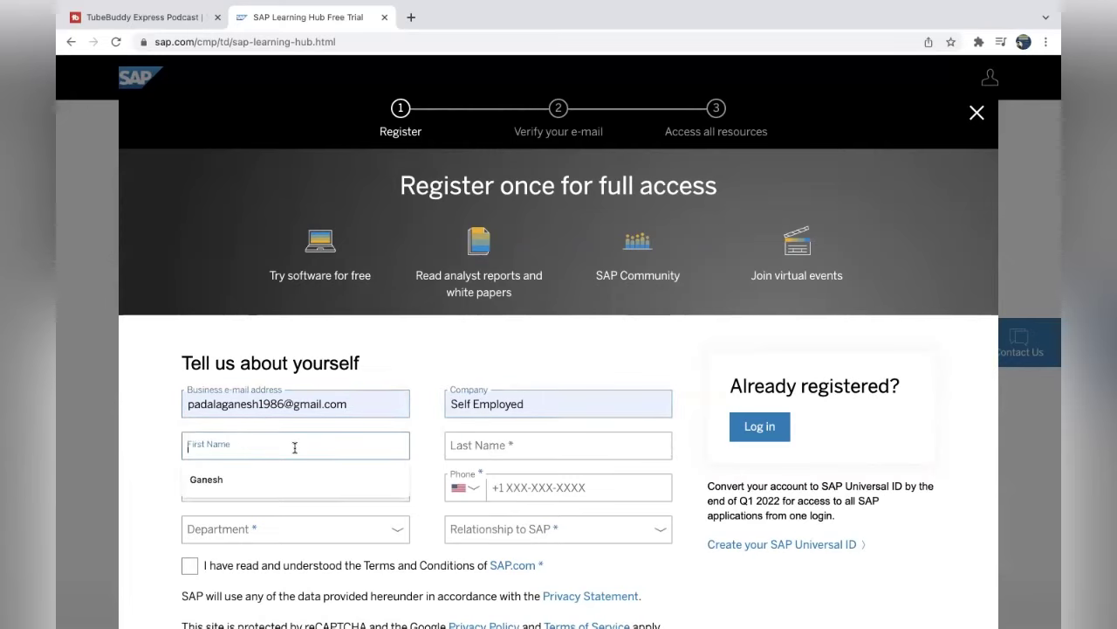
{"action": "left_click", "coordinate": [288, 480]}
{"action": "left_click", "coordinate": [463, 447]}
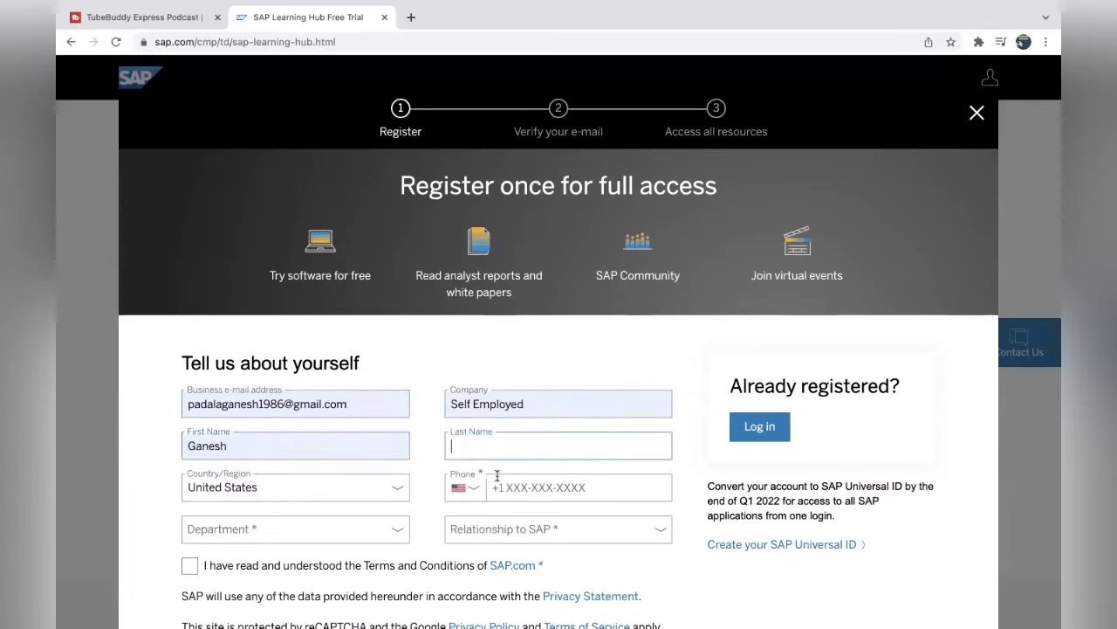
{"action": "type", "text": "P"}
Set the country to India and autofill the phone number.
{"action": "left_click", "coordinate": [290, 487]}
{"action": "type", "text": "IND"}
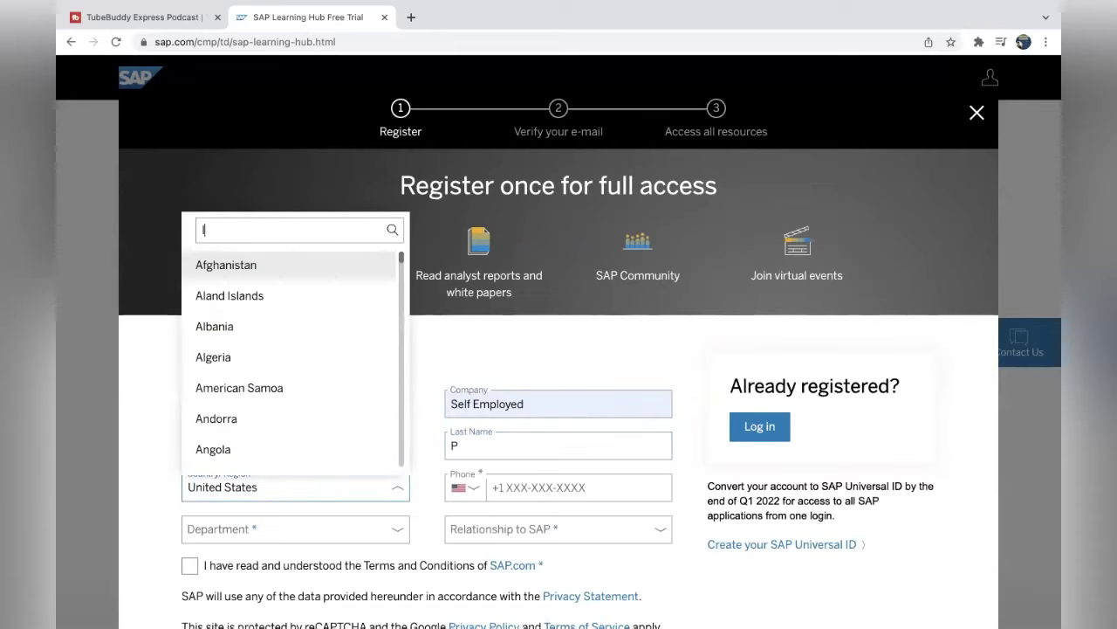
{"action": "left_click", "coordinate": [239, 393]}
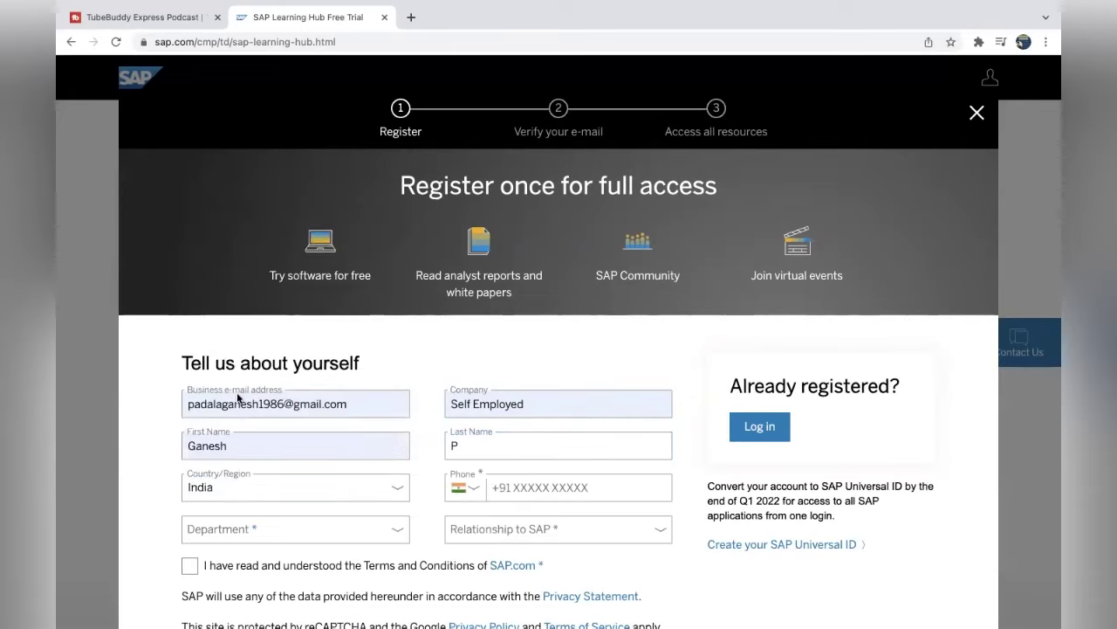
{"action": "left_click", "coordinate": [539, 486]}
{"action": "left_click", "coordinate": [529, 523]}
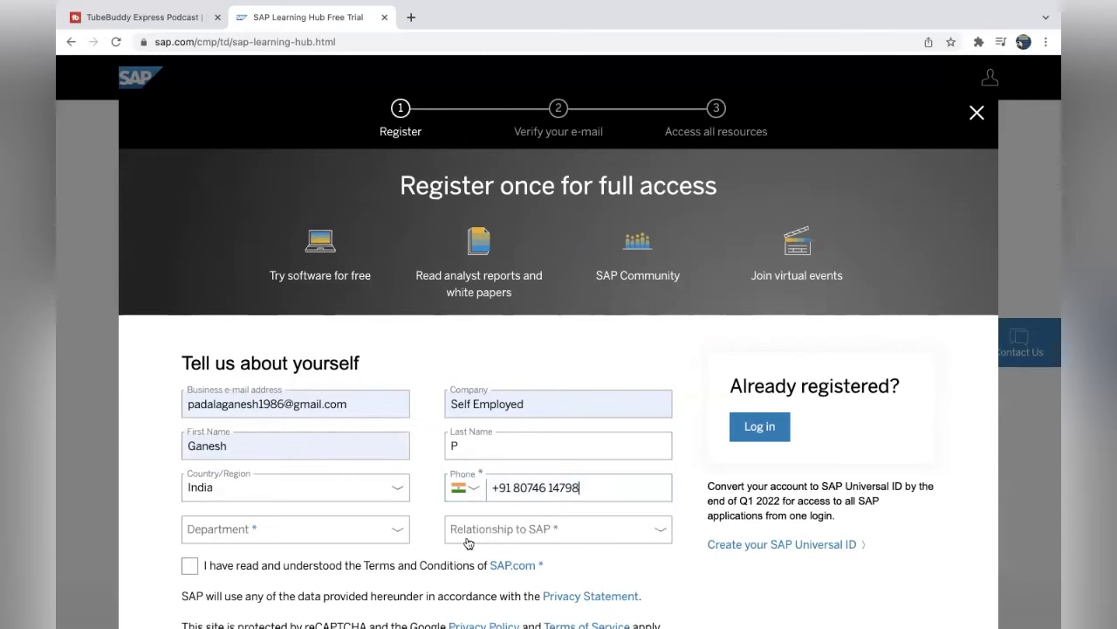
Choose department Consulting and relationship Consultant, and accept the Terms and Conditions.
{"action": "left_click", "coordinate": [292, 536]}
{"action": "left_click", "coordinate": [245, 463]}
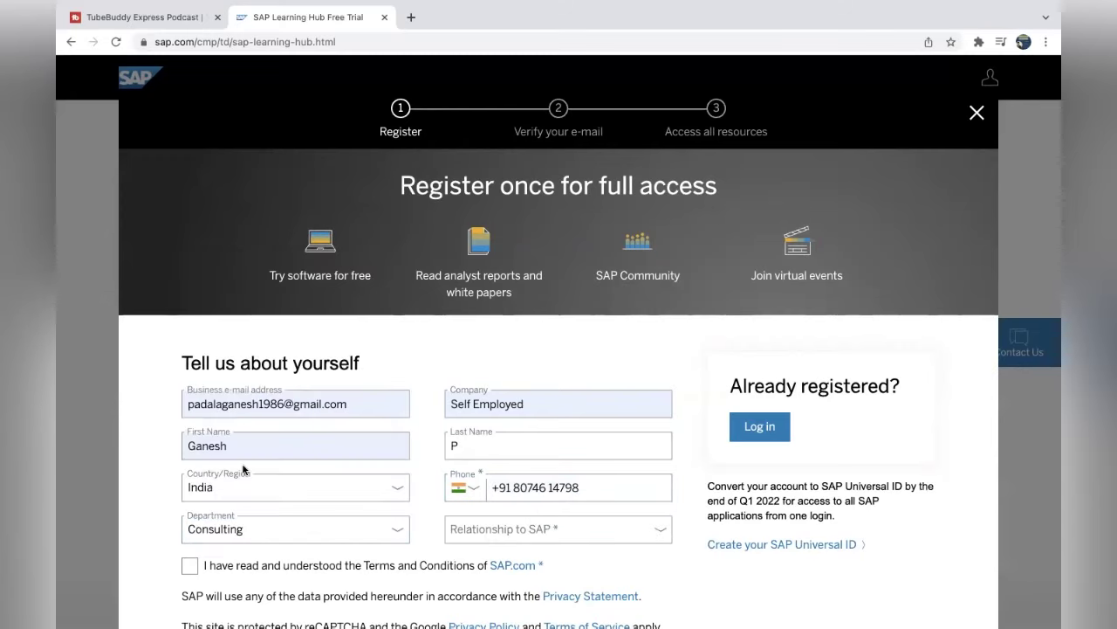
{"action": "left_click", "coordinate": [515, 529]}
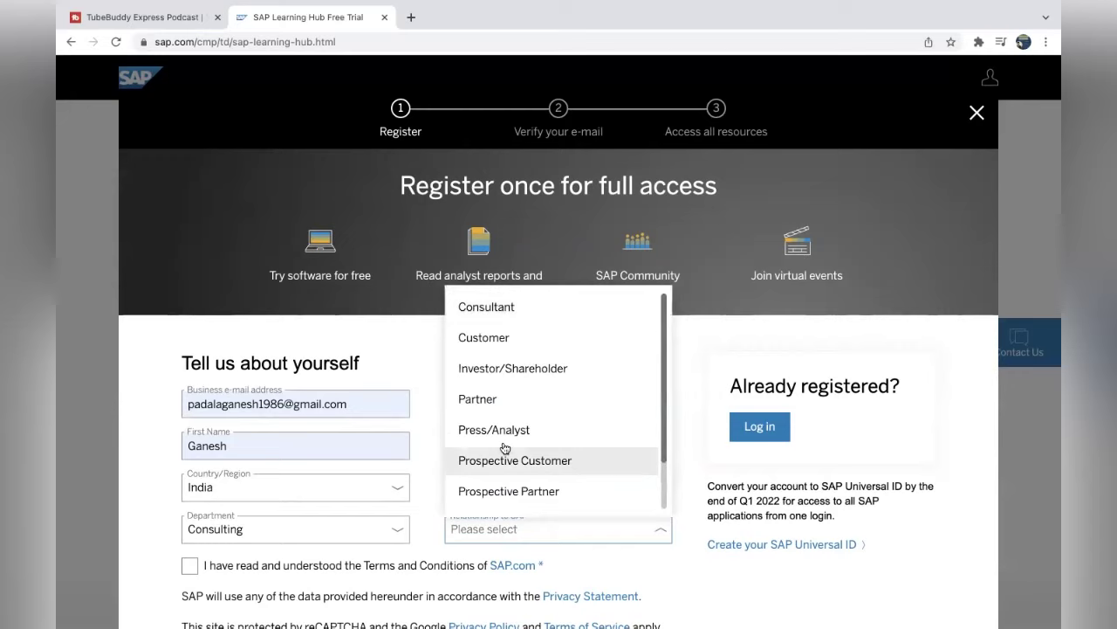
{"action": "left_click", "coordinate": [515, 316]}
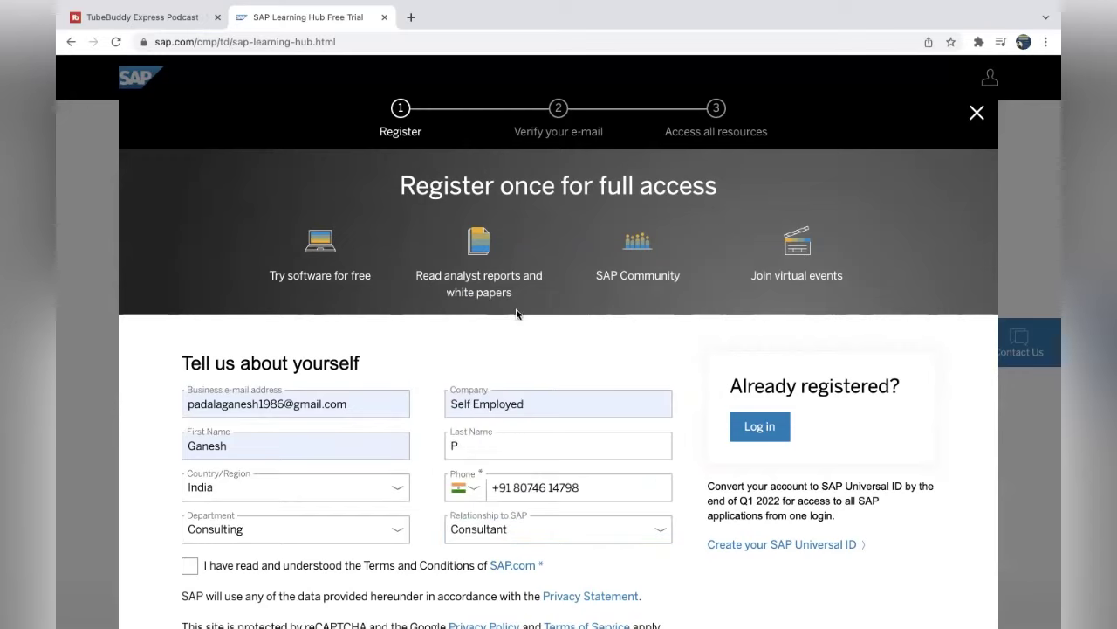
{"action": "left_click", "coordinate": [190, 567]}
{"action": "scroll", "coordinate": [854, 598], "scroll_direction": "down", "scroll_amount": 3}
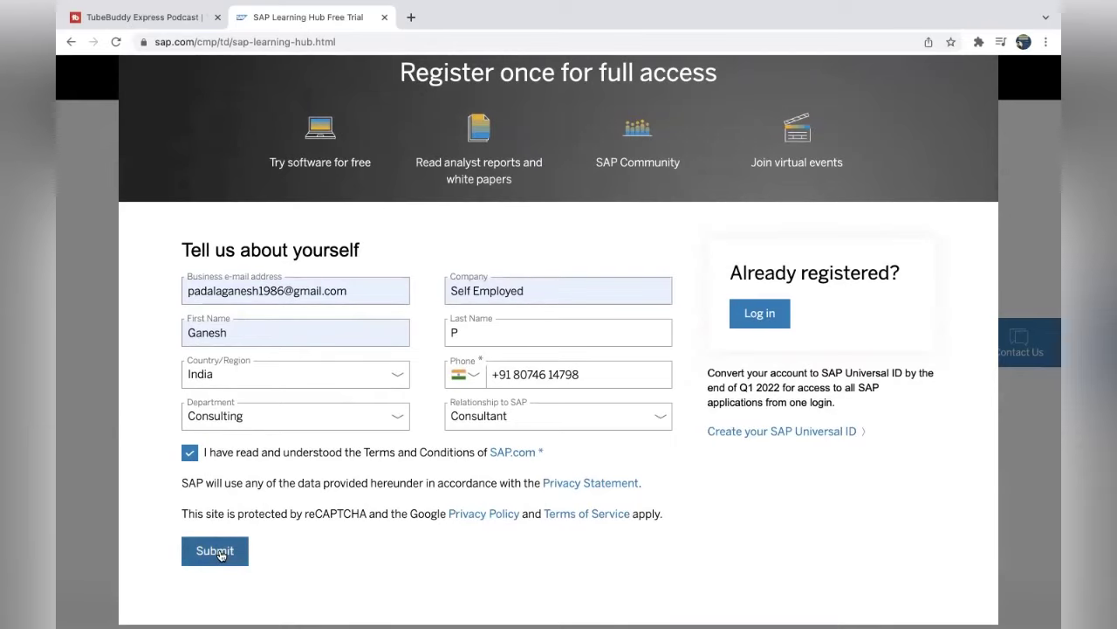
Submit the form, replace the rejected e-mail with a new Gmail address, and resubmit.
{"action": "left_click", "coordinate": [221, 553]}
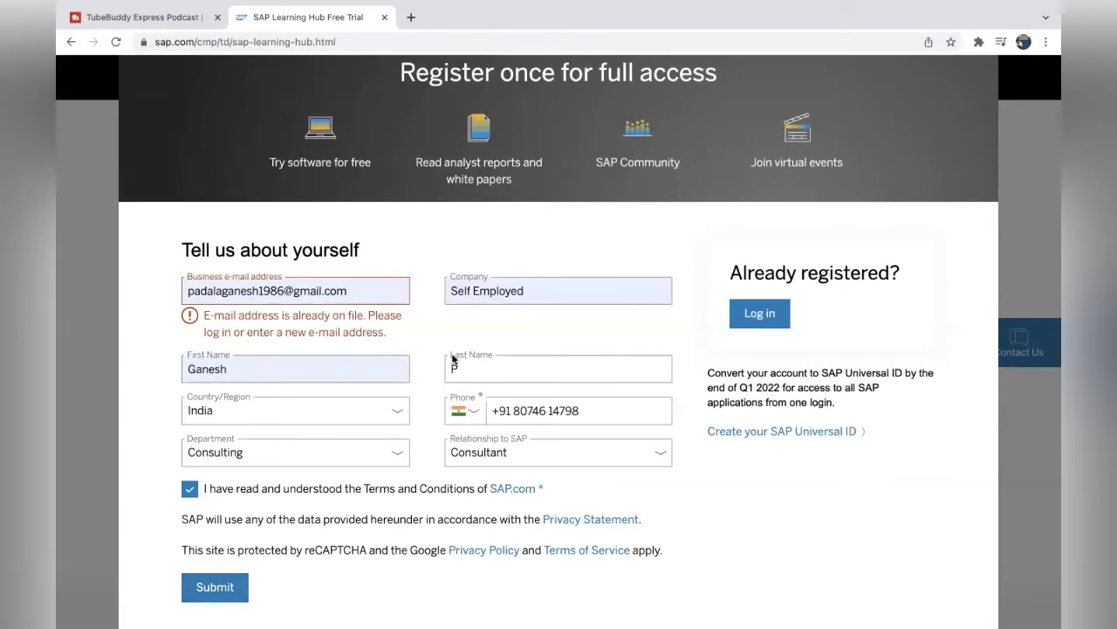
{"action": "type", "text": "SAP"}
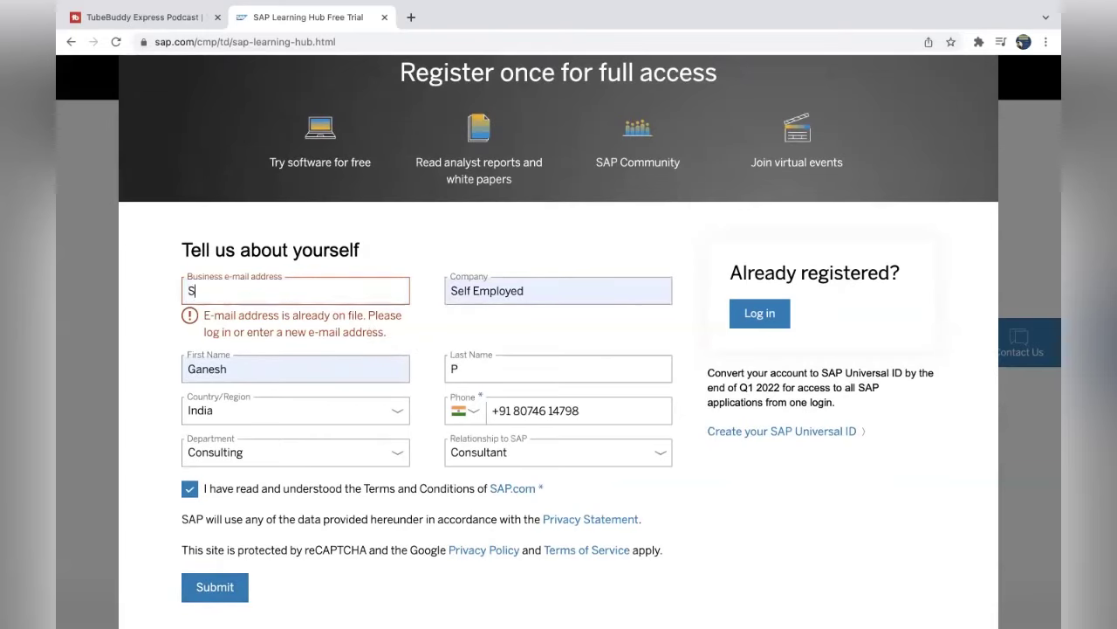
{"action": "key", "text": "BackSpace"}
{"action": "key", "text": "BackSpace"}
{"action": "key", "text": "BackSpace"}
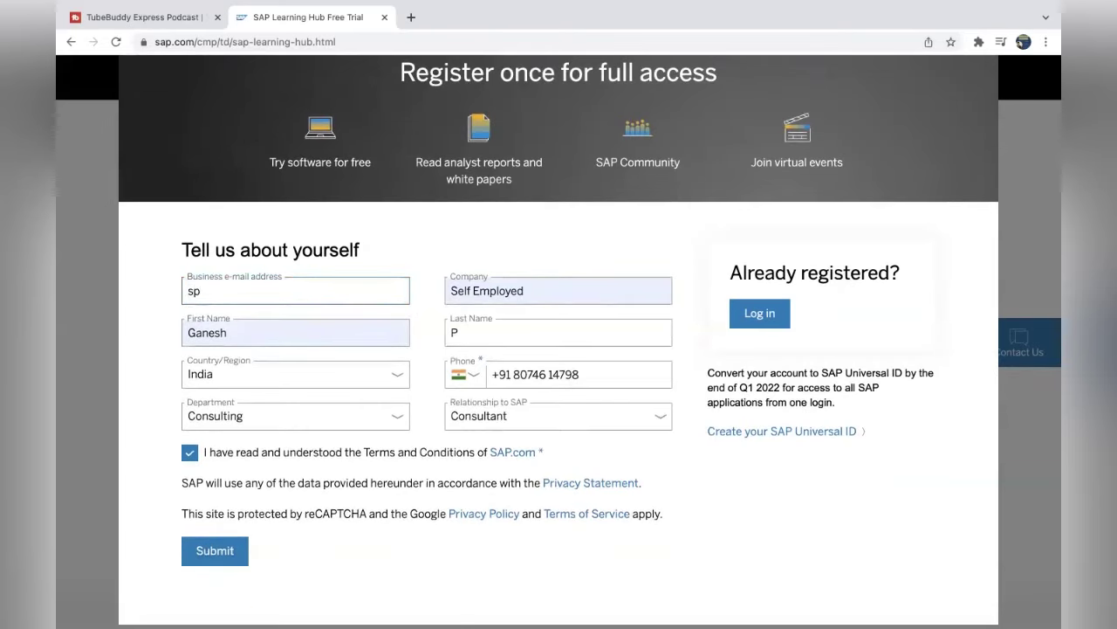
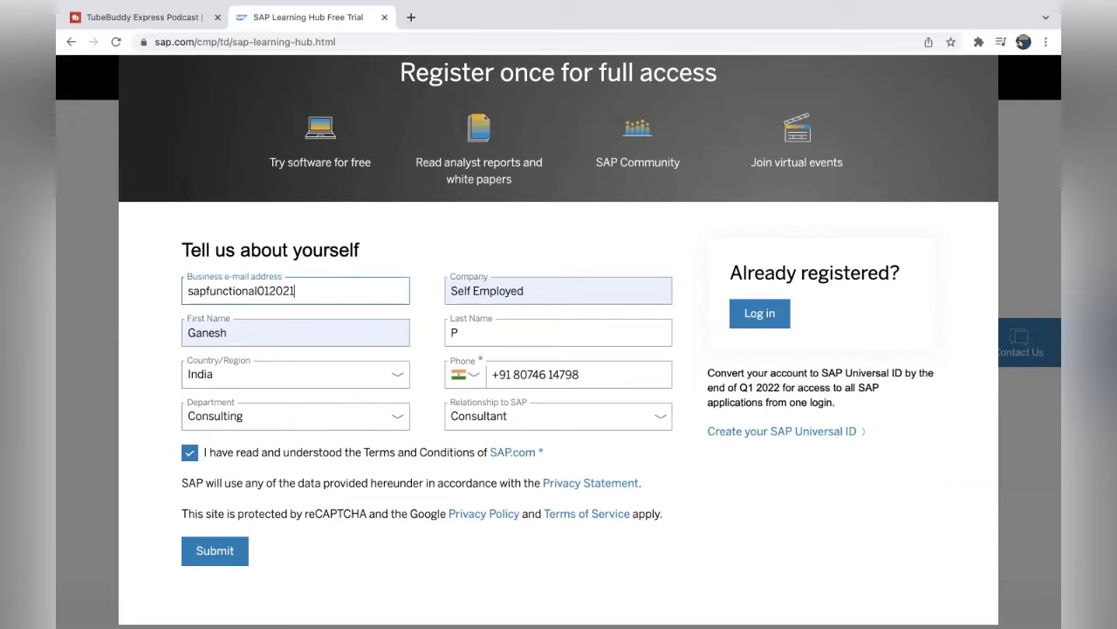
{"action": "left_click", "coordinate": [206, 549]}
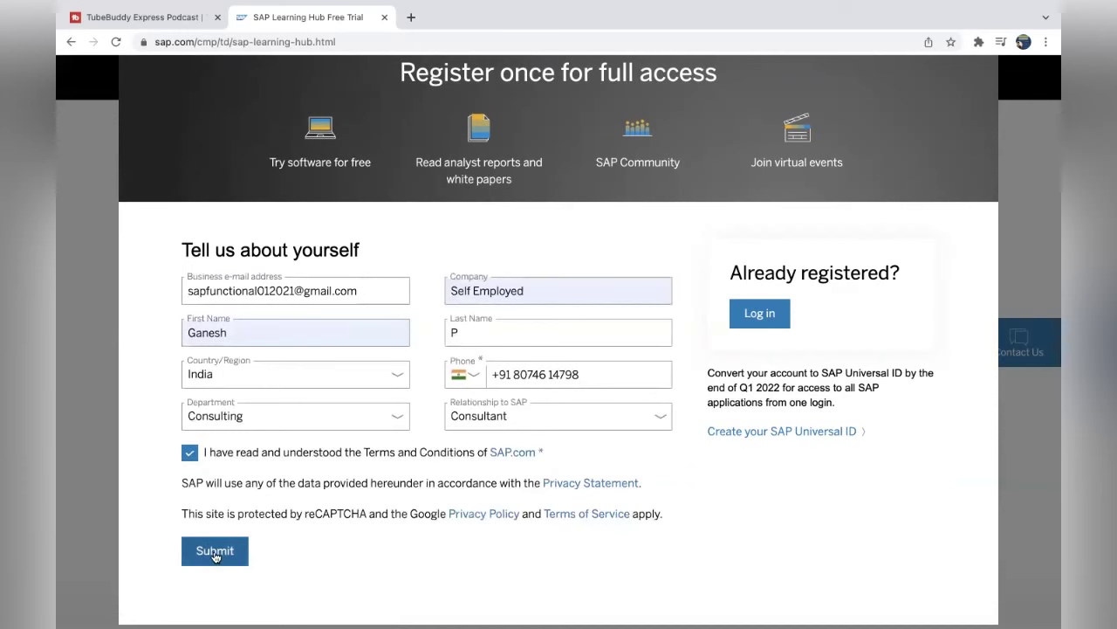
{"action": "left_click", "coordinate": [213, 556]}
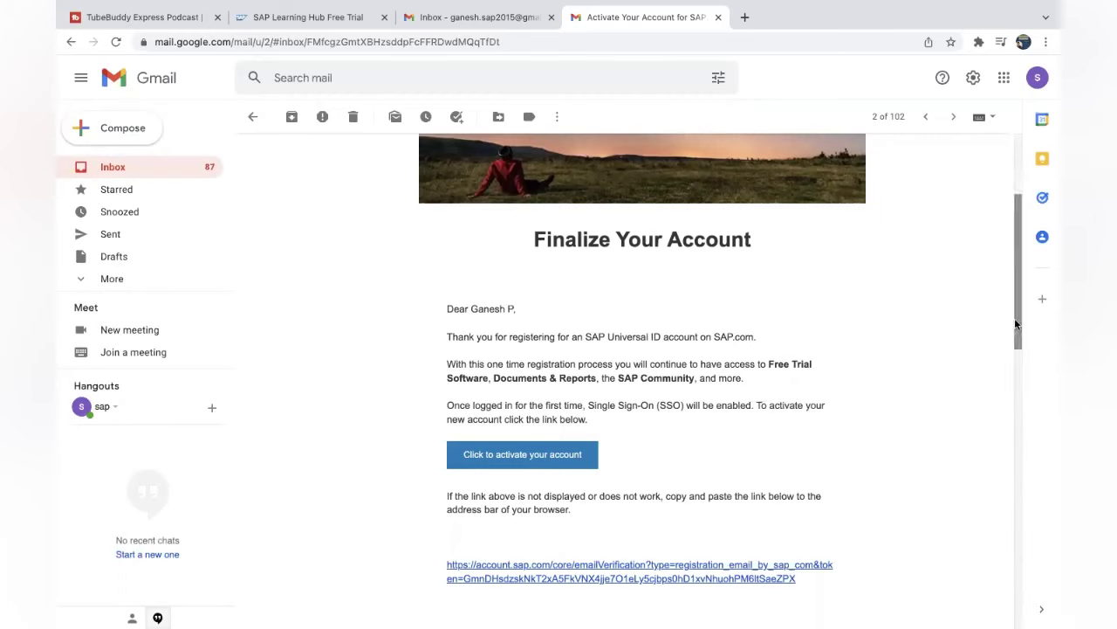
Scroll the SAP activation e-mail down to the 'Click to activate your account' link.
{"action": "left_click_drag", "start_coordinate": [1015, 324], "coordinate": [1016, 375]}
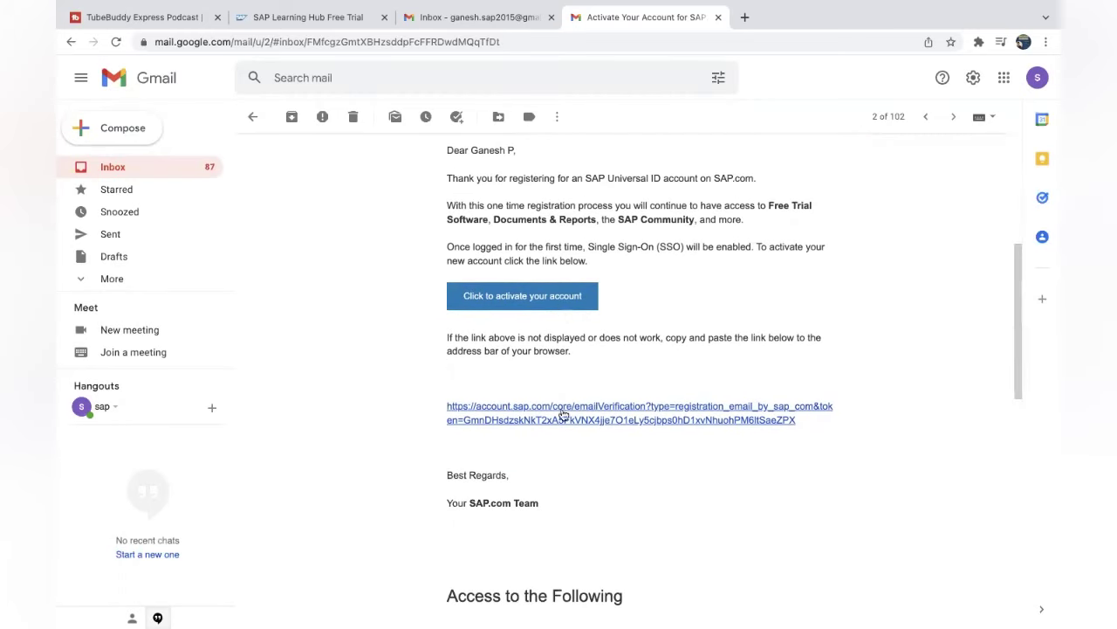
Activate the account, set and confirm a password, accept Privacy Statement and Terms of Use, and submit.
{"action": "left_click", "coordinate": [511, 299]}
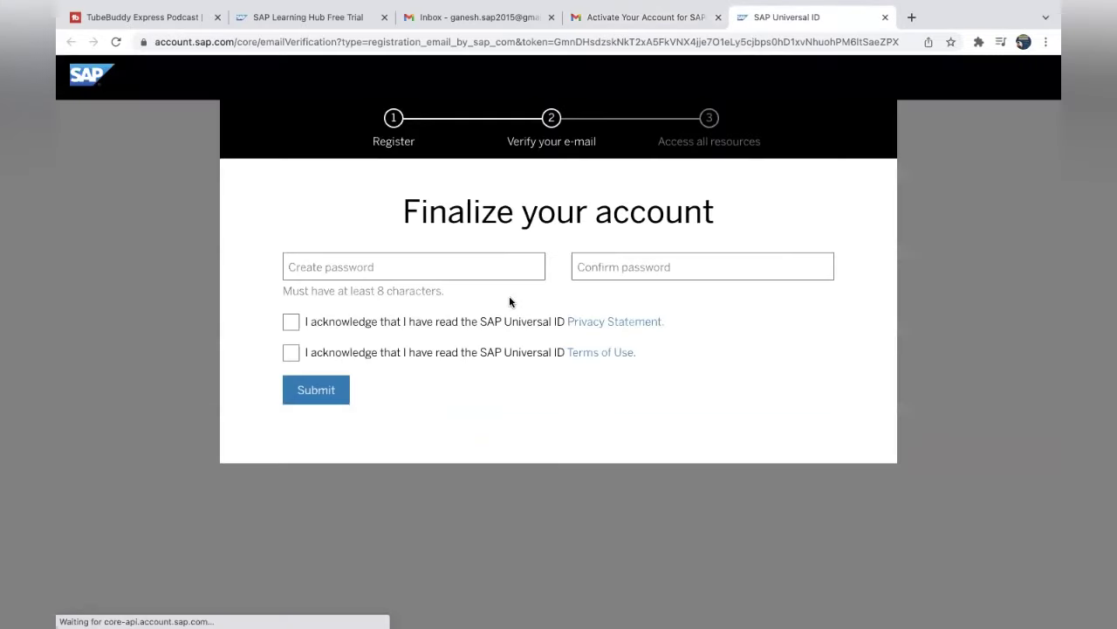
{"action": "left_click", "coordinate": [395, 265]}
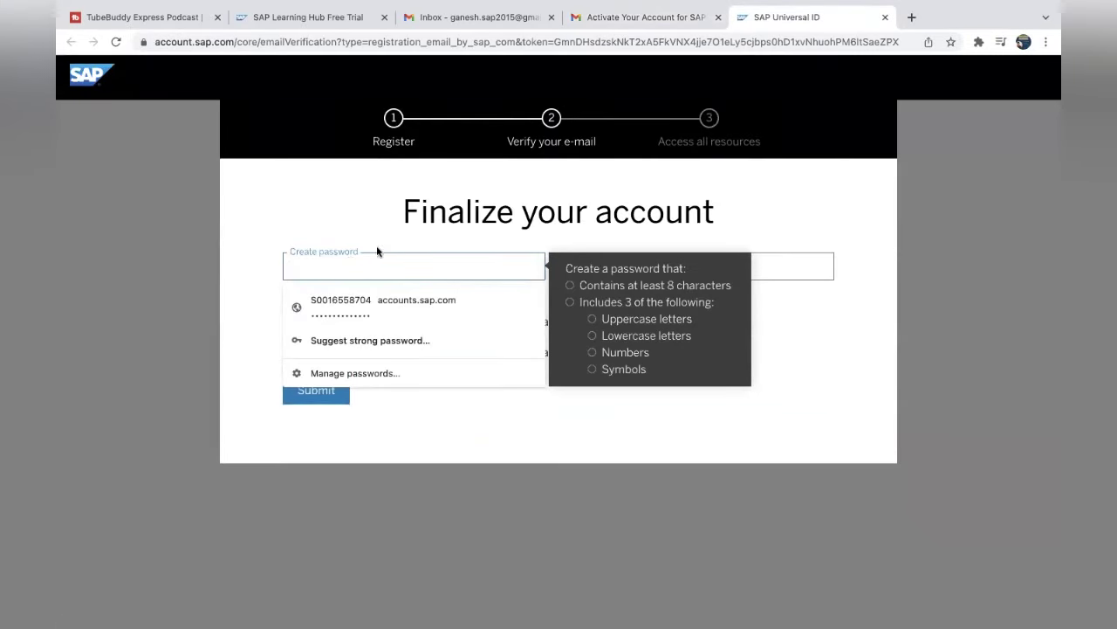
{"action": "key", "text": "Tab"}
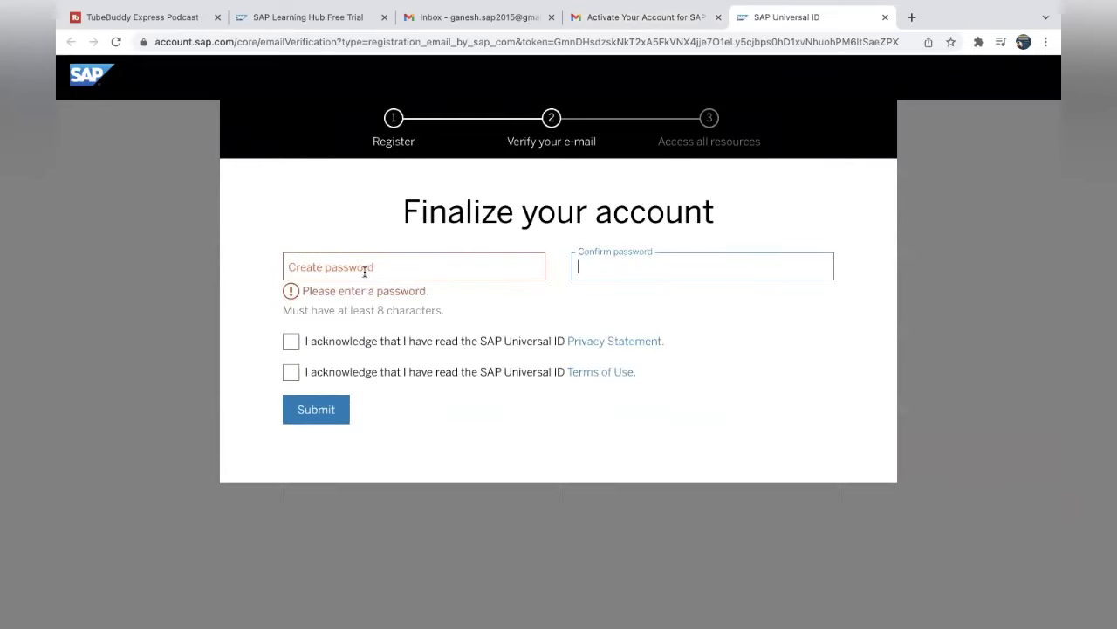
{"action": "left_click", "coordinate": [369, 267]}
{"action": "key", "text": "super+v"}
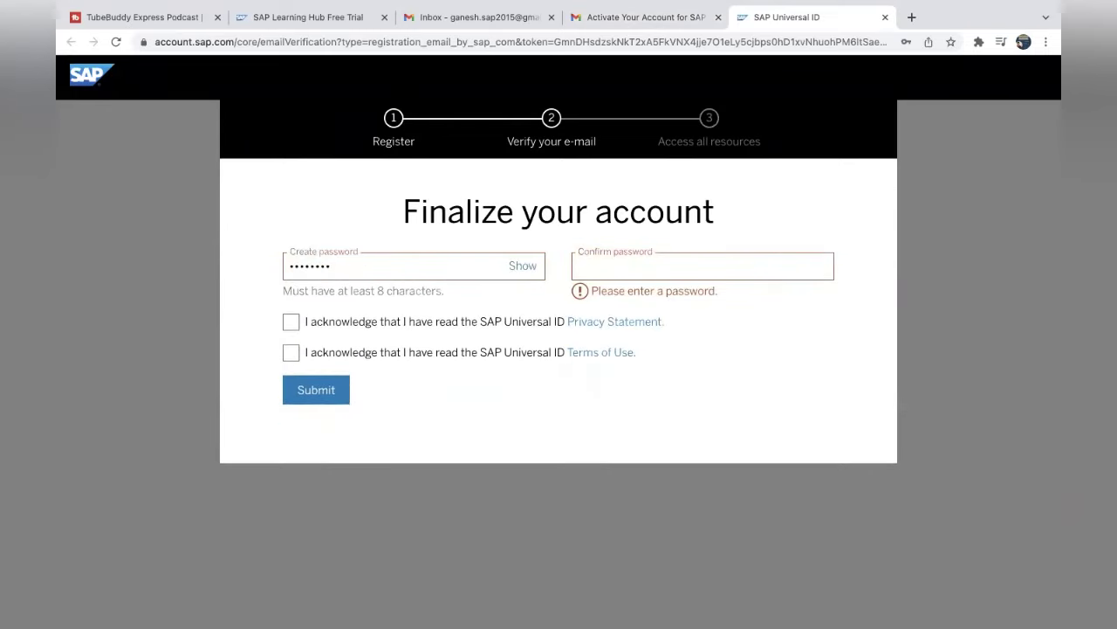
{"action": "type", "text": "•••••••"}
{"action": "left_click", "coordinate": [288, 323]}
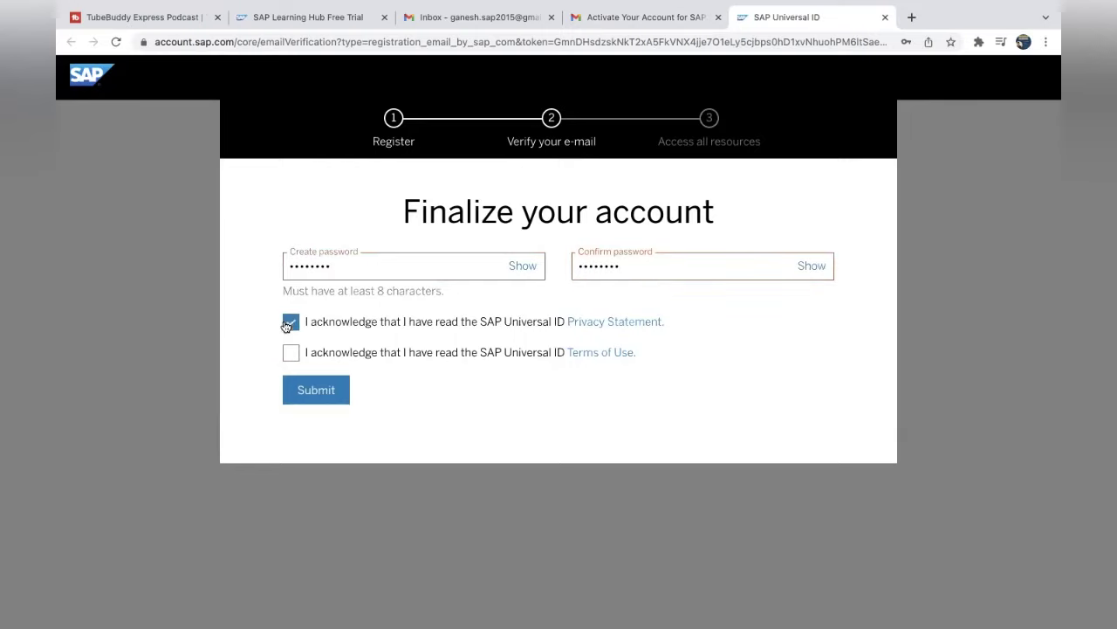
{"action": "left_click", "coordinate": [291, 355]}
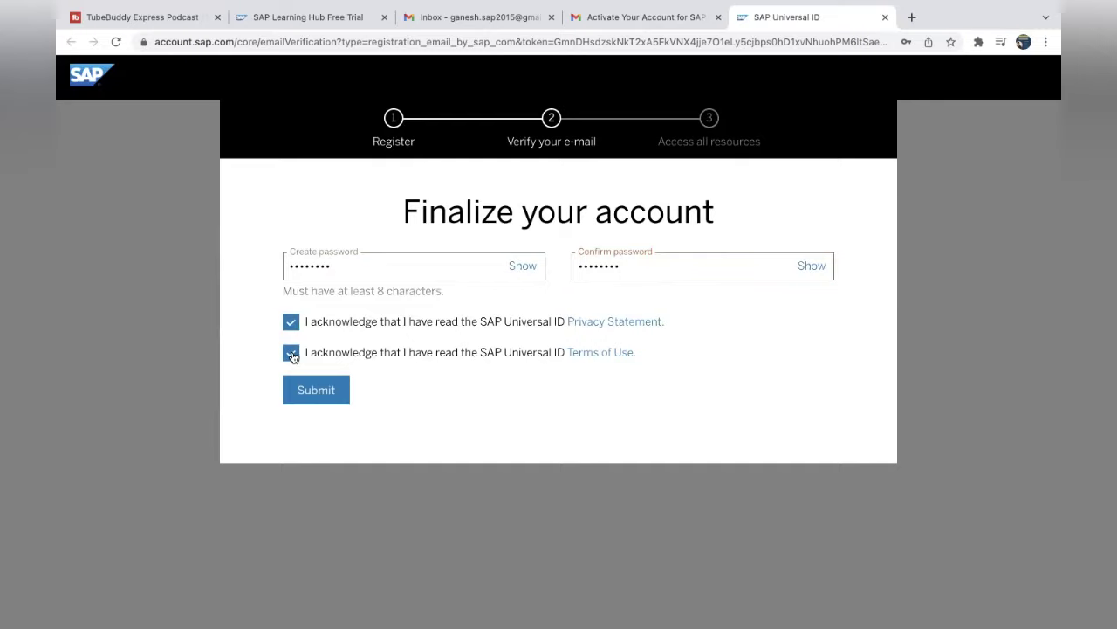
{"action": "left_click", "coordinate": [321, 397]}
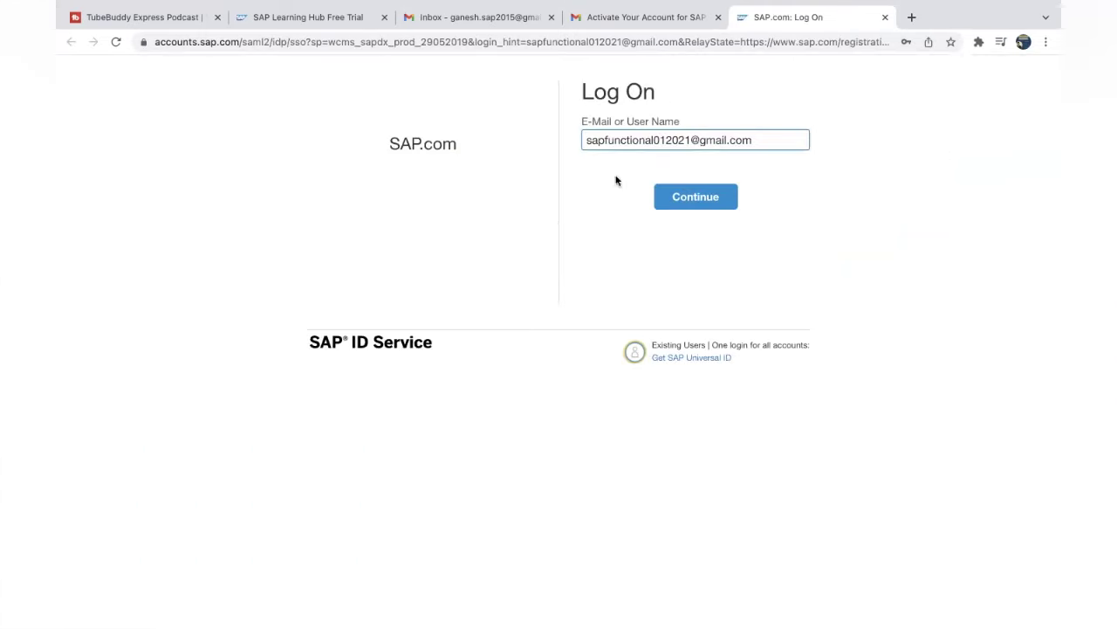
Continue on the SAP.com Log On page with the new account.
{"action": "left_click", "coordinate": [699, 205]}
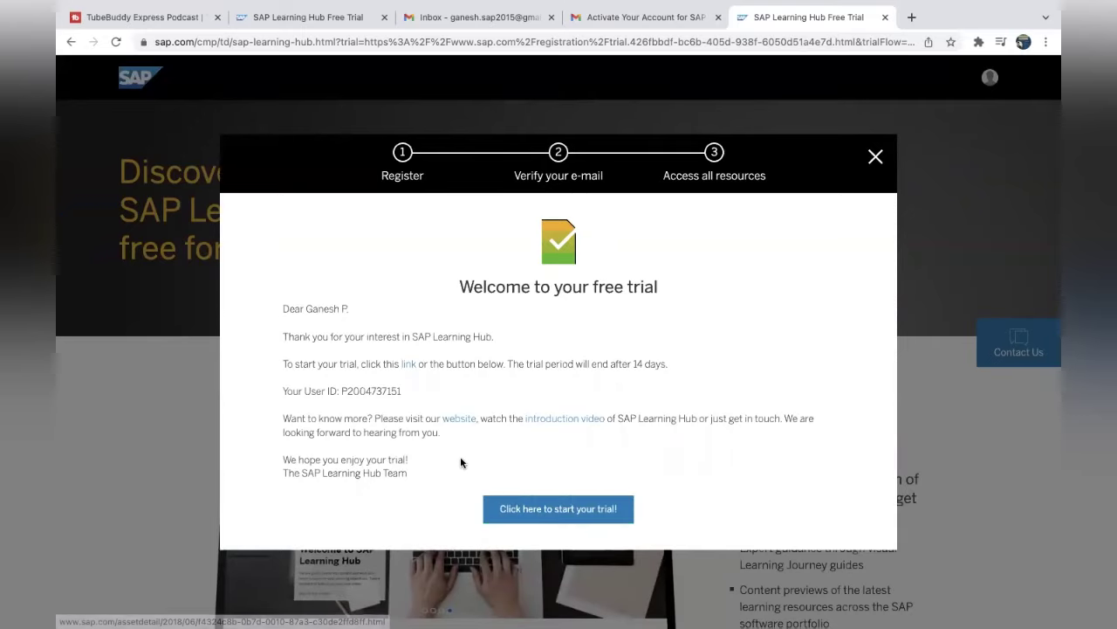
Start the free trial and accept the Training Shop legal disclaimers.
{"action": "left_click", "coordinate": [570, 509]}
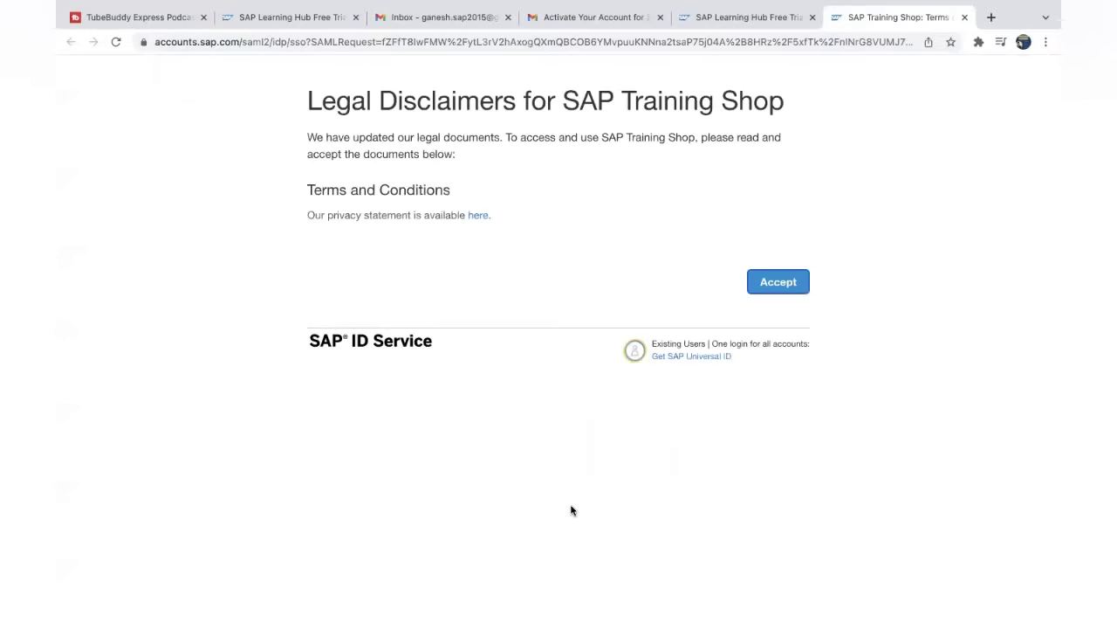
{"action": "left_click", "coordinate": [776, 290]}
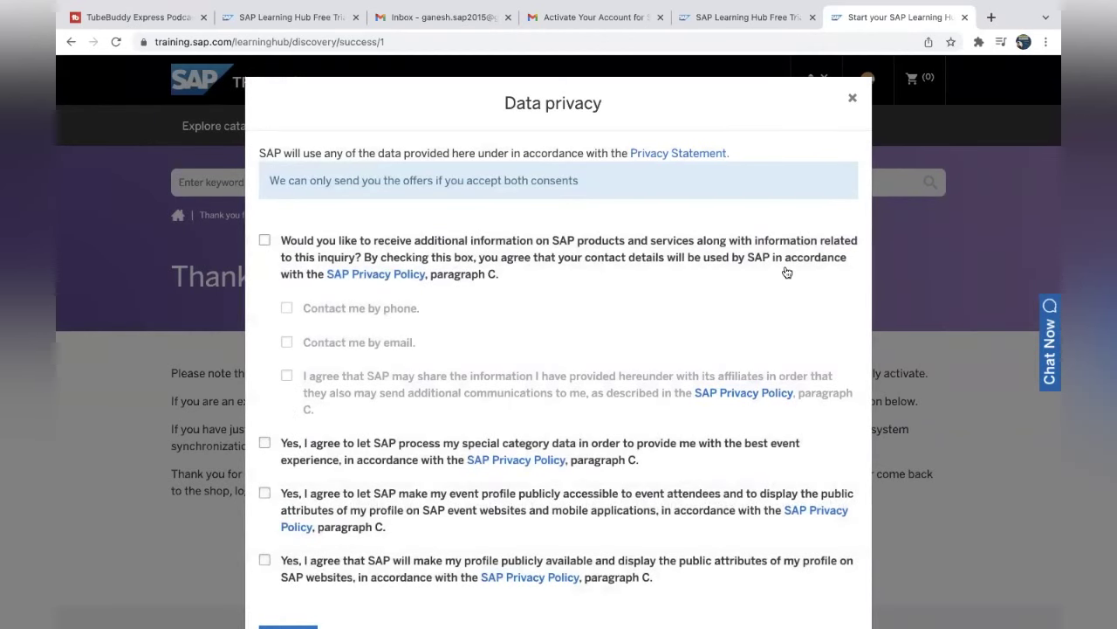
Close the Data privacy dialog and check the Learning Hub user setup progress on the thank-you page.
{"action": "left_click", "coordinate": [1012, 455]}
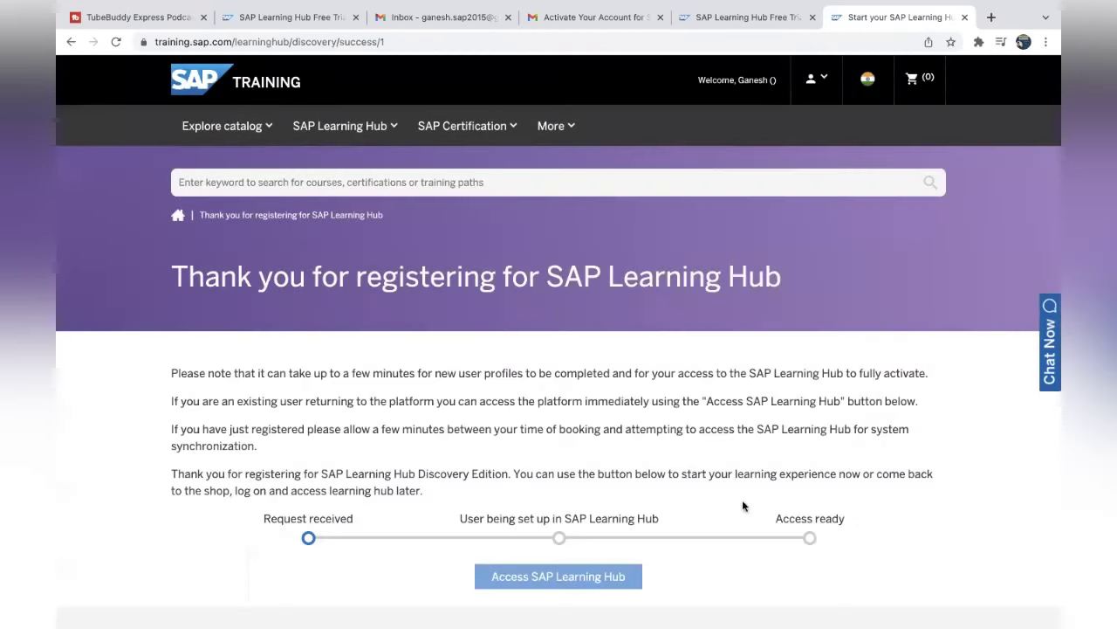
{"action": "scroll", "coordinate": [993, 546], "scroll_direction": "down", "scroll_amount": 1}
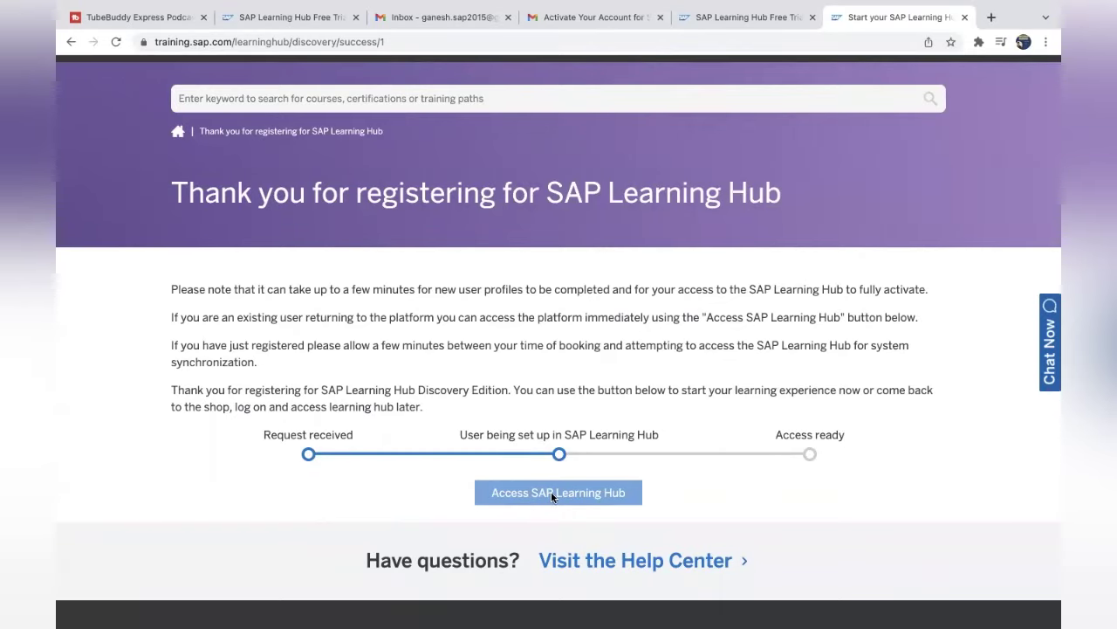
{"action": "scroll", "coordinate": [688, 451], "scroll_direction": "up", "scroll_amount": 1}
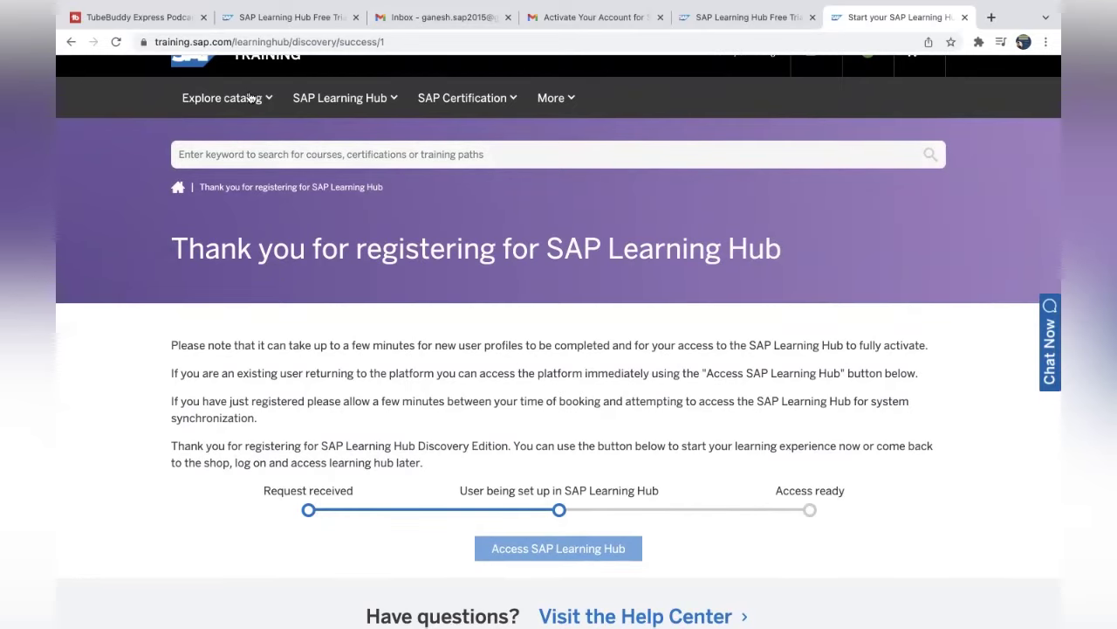
Go to the SAP Training home page and briefly show, then close, the SAP Learning Hub offerings.
{"action": "left_click", "coordinate": [197, 64]}
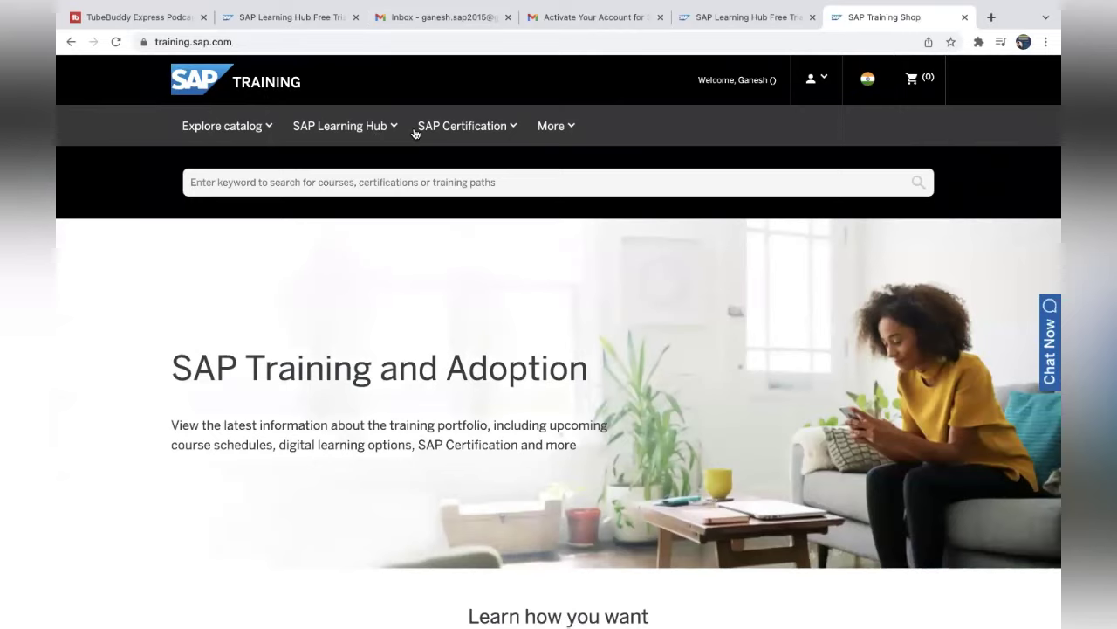
{"action": "left_click", "coordinate": [365, 131]}
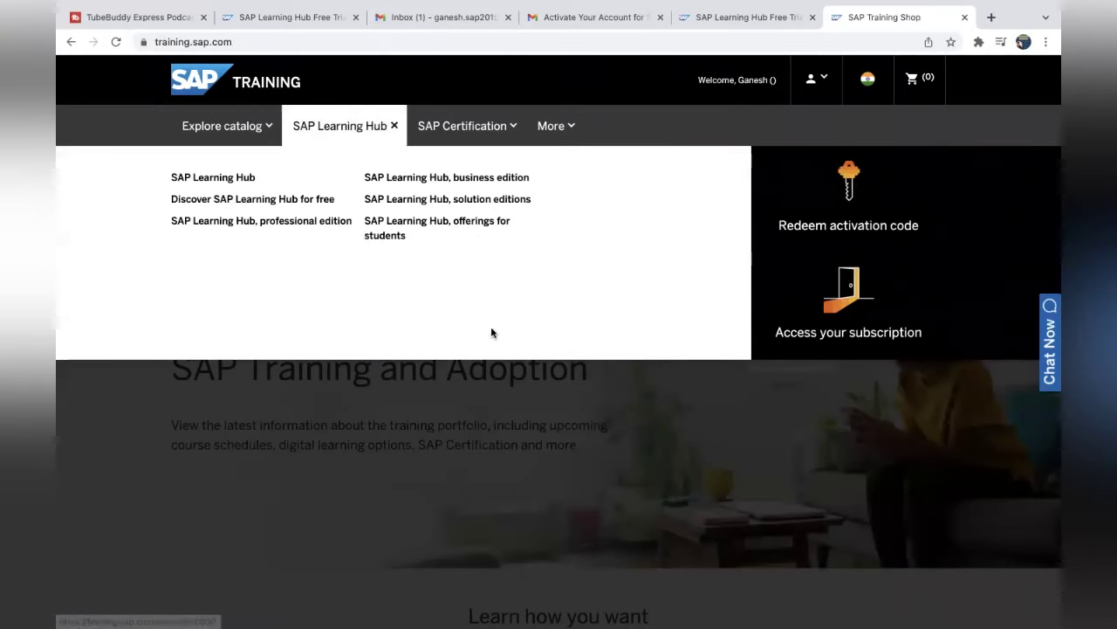
{"action": "left_click", "coordinate": [112, 407]}
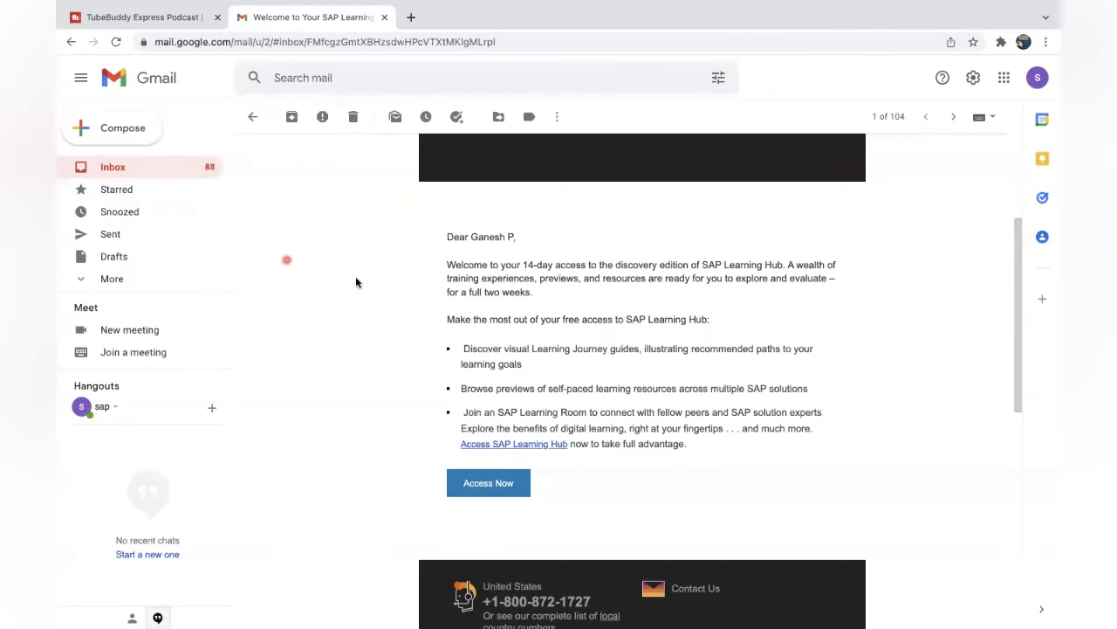
Open the Learning Hub welcome email from the inbox and launch its Access Now link in a new tab.
{"action": "left_click", "coordinate": [172, 173]}
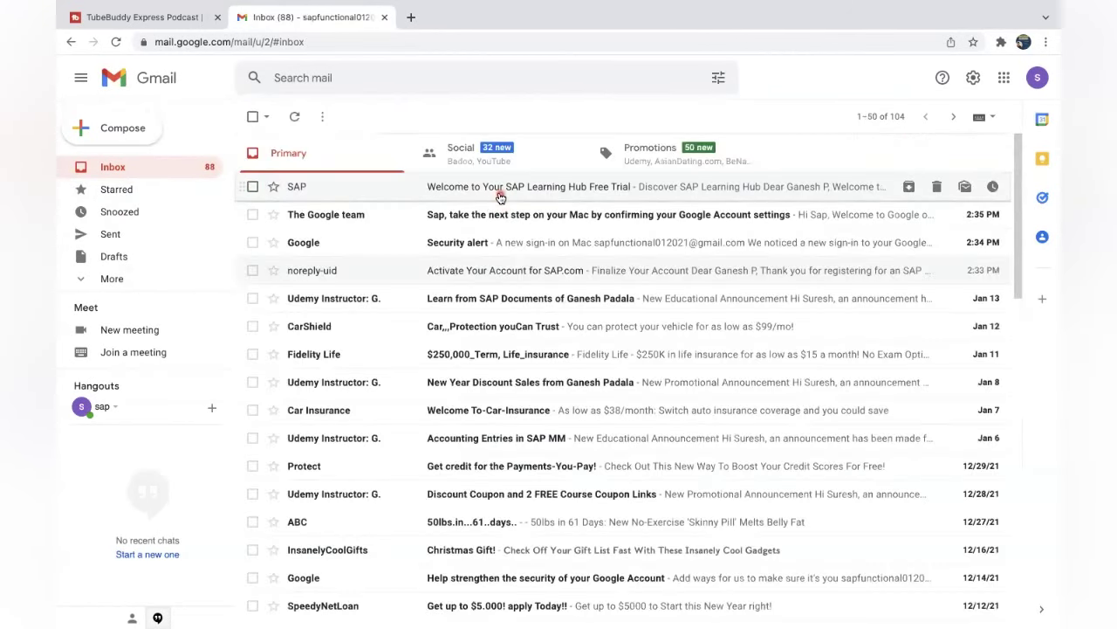
{"action": "left_click", "coordinate": [500, 197]}
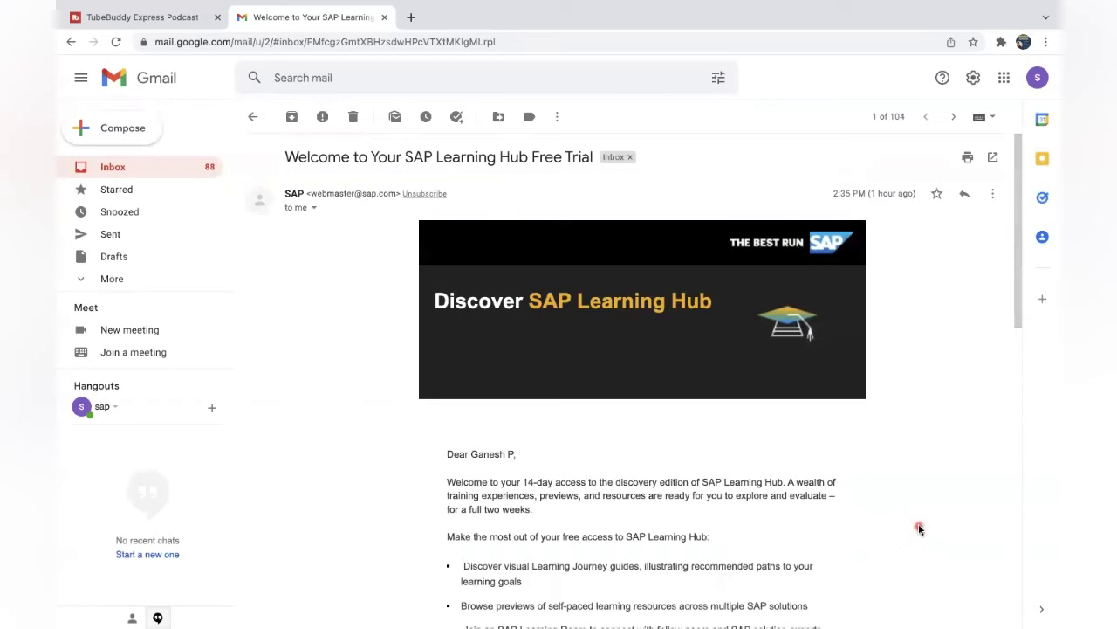
{"action": "mouse_move", "coordinate": [1025, 291]}
{"action": "left_mouse_down"}
{"action": "mouse_move", "coordinate": [1025, 402]}
{"action": "mouse_move", "coordinate": [1025, 385]}
{"action": "left_mouse_up"}
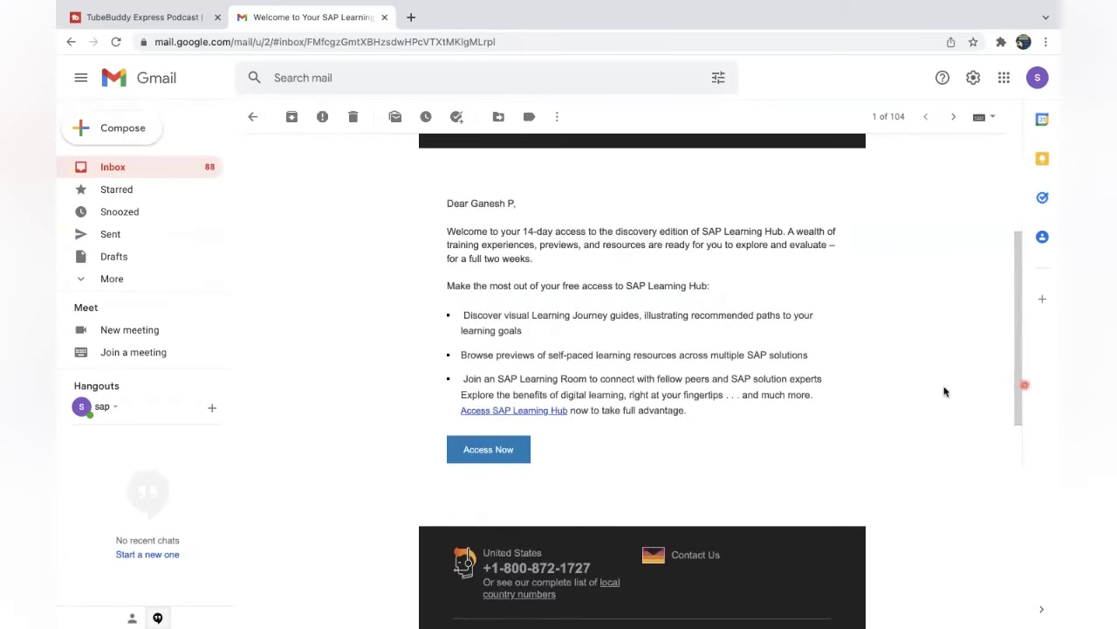
{"action": "left_click", "coordinate": [478, 456]}
{"action": "left_click", "coordinate": [471, 456]}
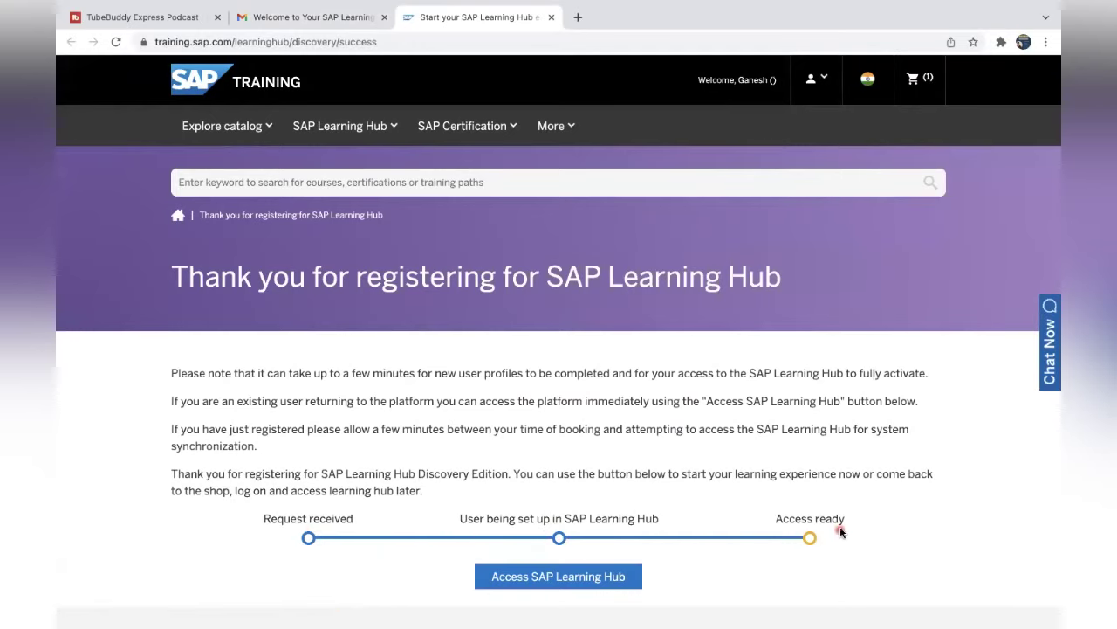
Enter SAP Learning Hub, dismiss the welcome video overlay, and glance over the home page.
{"action": "left_click", "coordinate": [572, 583]}
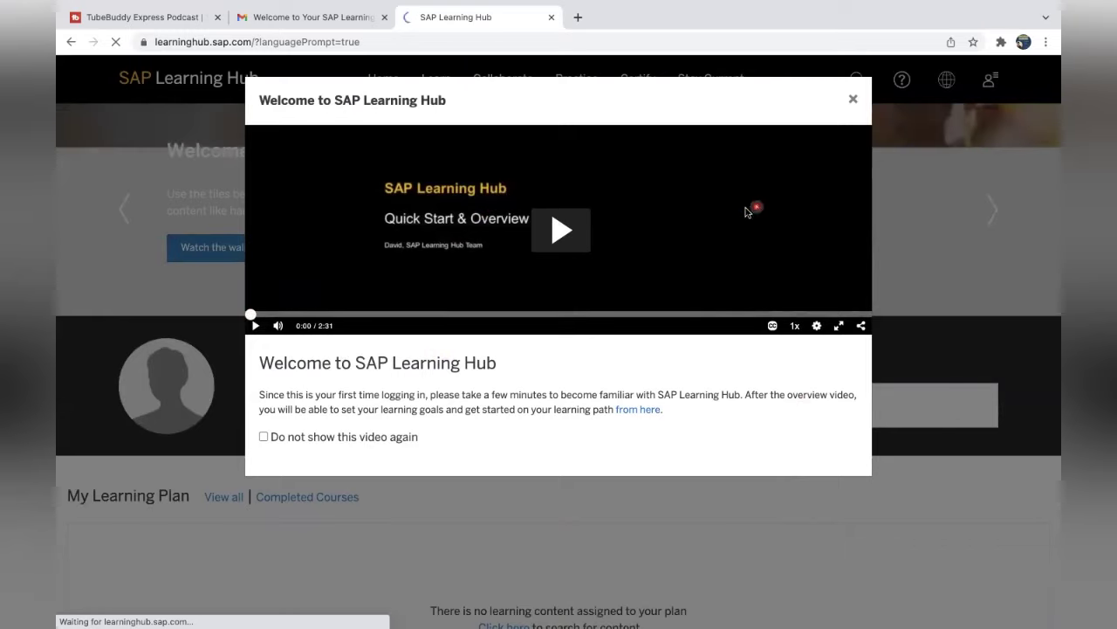
{"action": "left_click", "coordinate": [854, 100]}
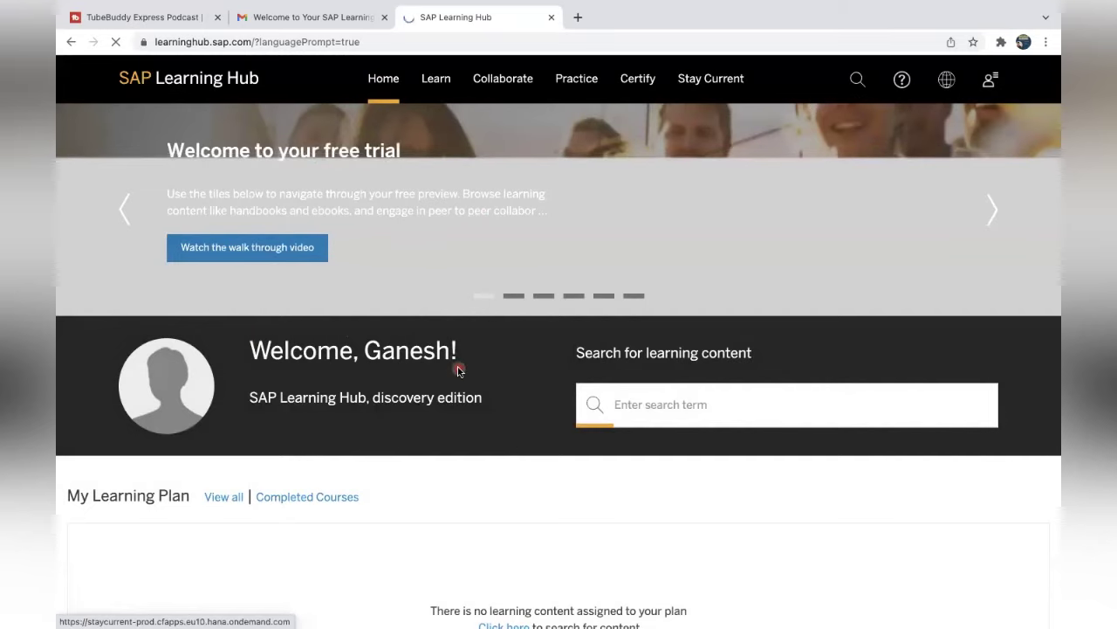
{"action": "scroll", "coordinate": [458, 370], "scroll_direction": "down", "scroll_amount": 4}
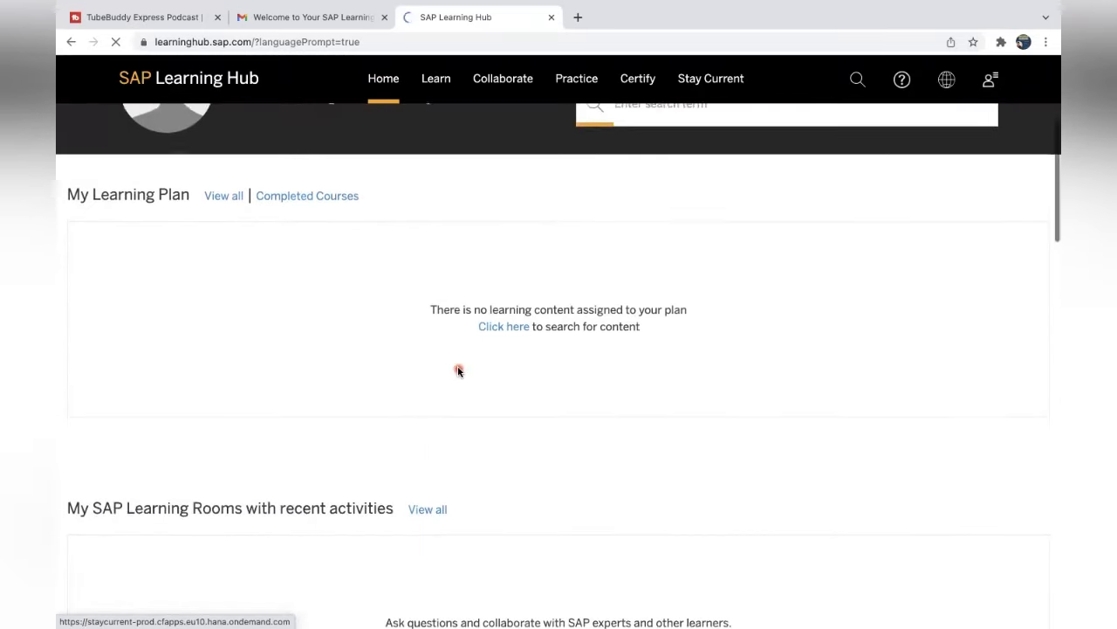
{"action": "scroll", "coordinate": [458, 370], "scroll_direction": "up", "scroll_amount": 1}
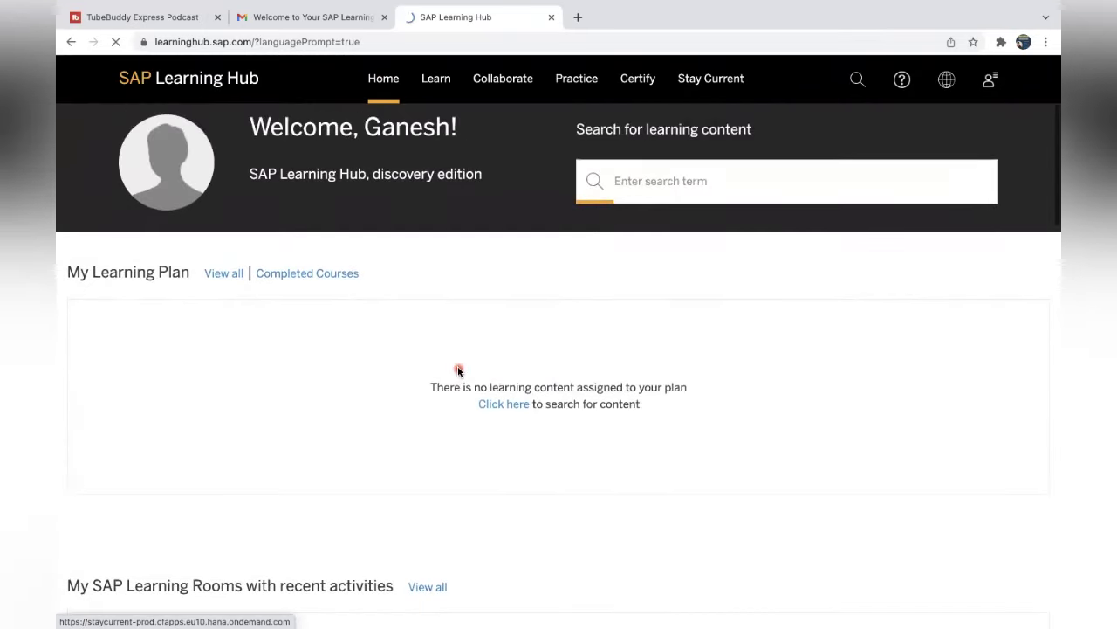
Suppress the discovery-edition notice with 'Do not show this page' and search courses for TS452.
{"action": "left_click", "coordinate": [497, 405]}
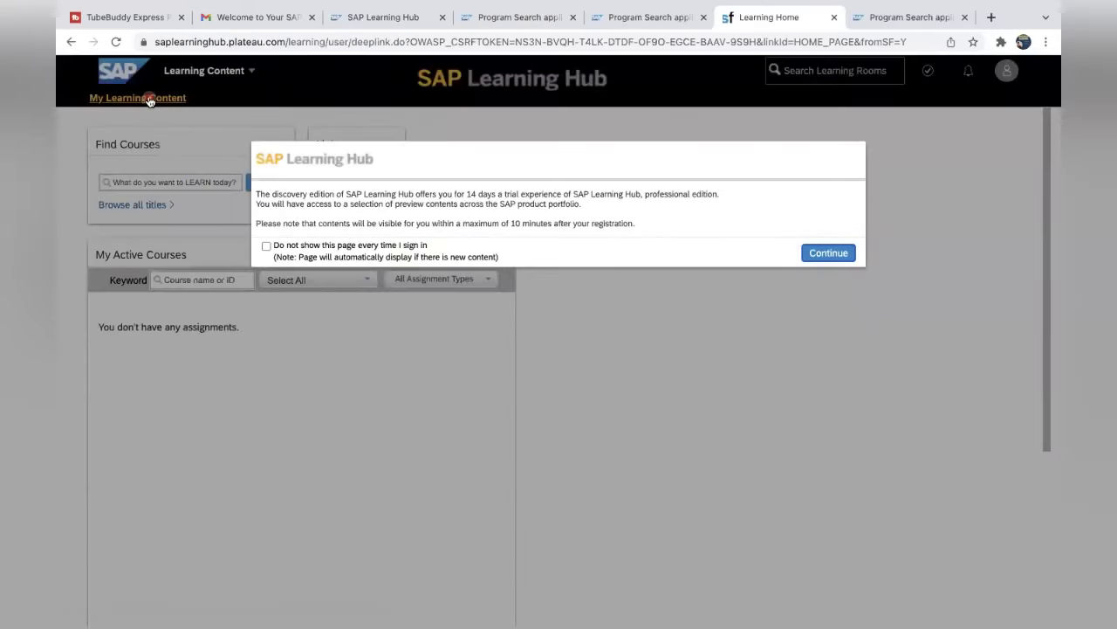
{"action": "left_click", "coordinate": [267, 247]}
{"action": "left_click", "coordinate": [828, 253]}
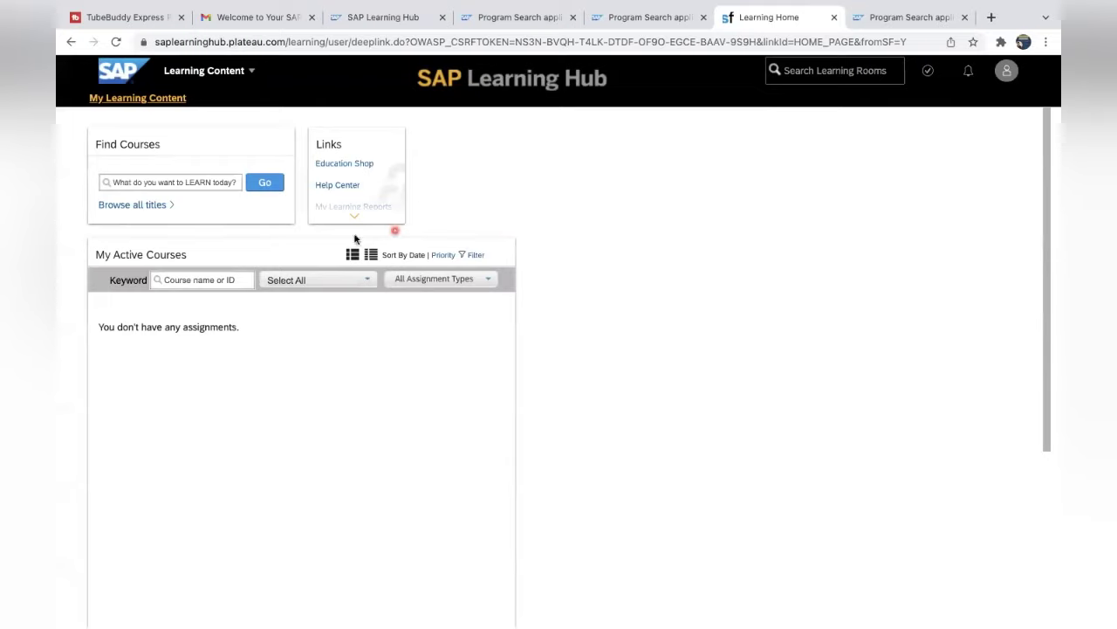
{"action": "left_click", "coordinate": [177, 182]}
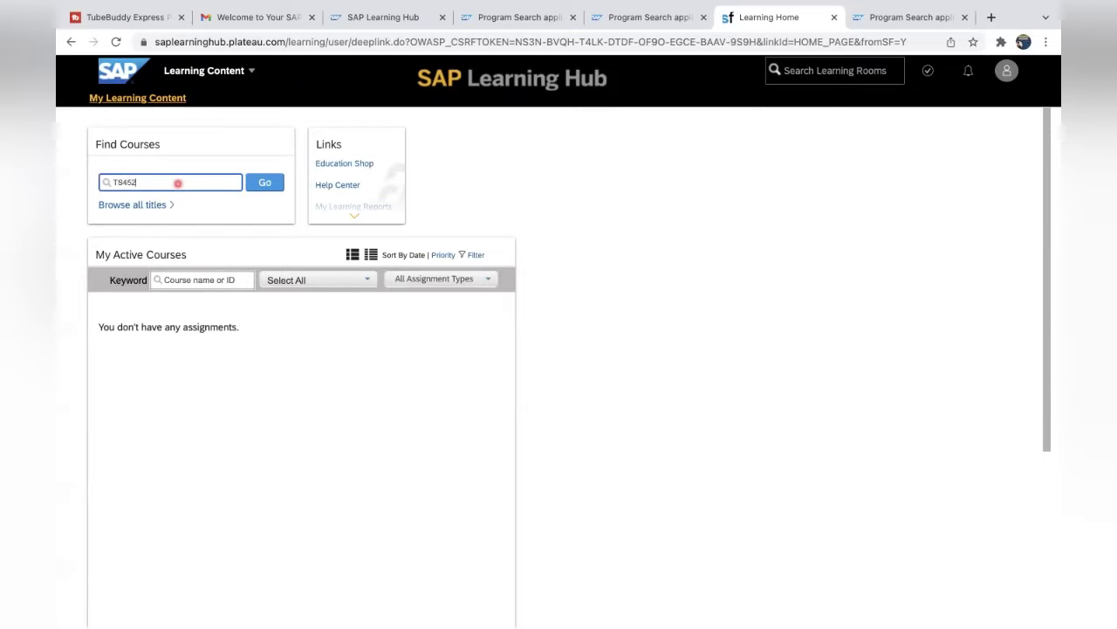
{"action": "key", "text": "Return"}
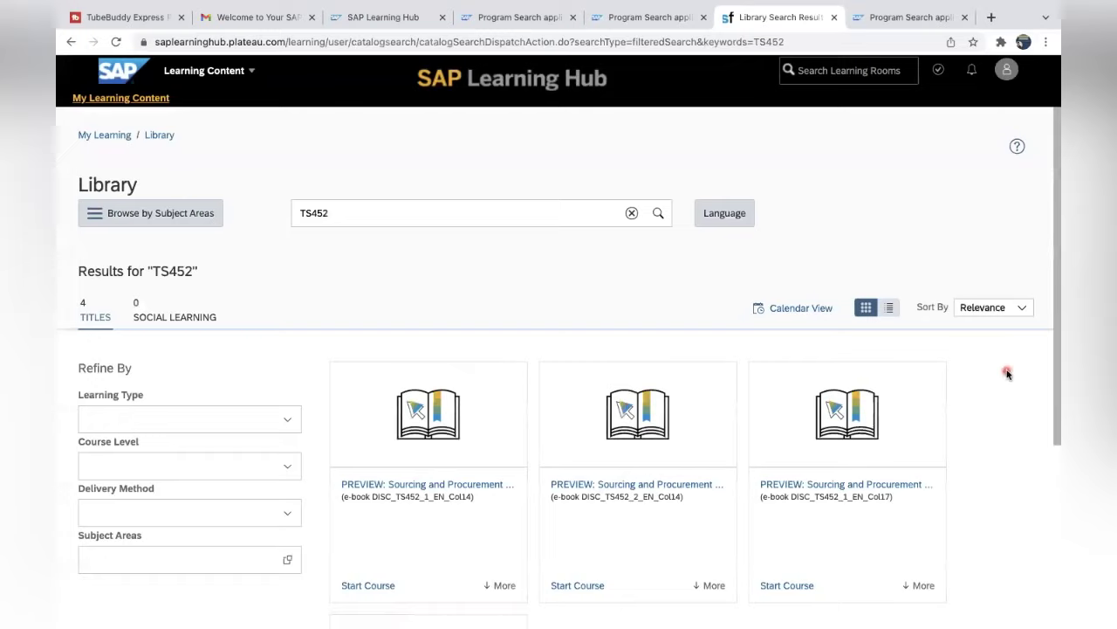
Open the TS452 Week 1 Col17 preview e-book, start the course and launch its content.
{"action": "left_click_drag", "start_coordinate": [1053, 357], "coordinate": [1053, 431]}
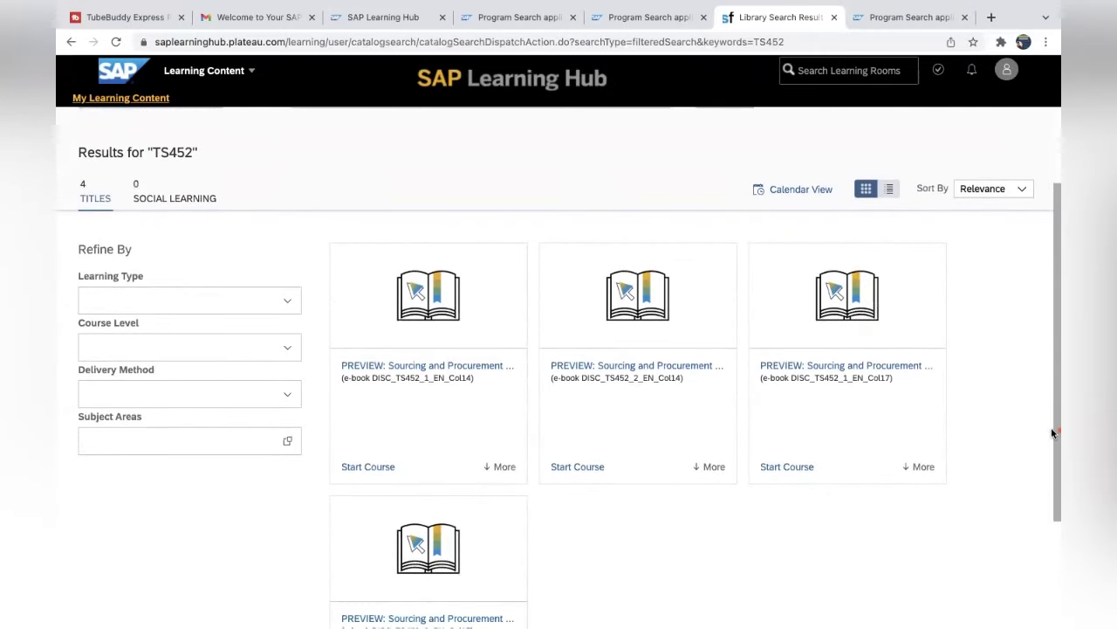
{"action": "left_click_drag", "start_coordinate": [1053, 433], "coordinate": [1050, 474]}
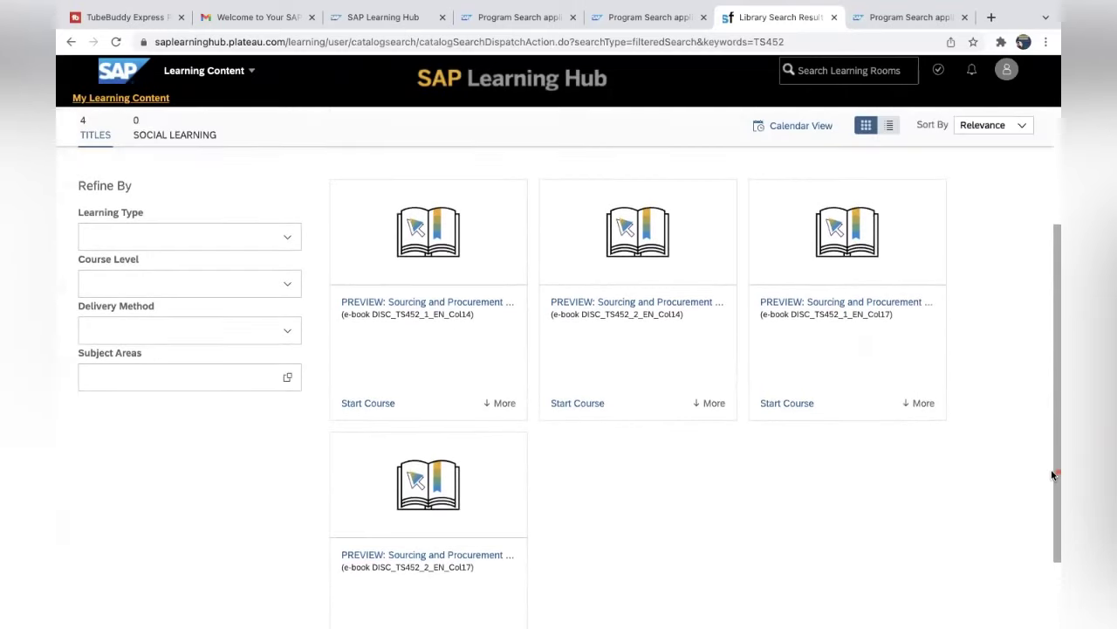
{"action": "left_click", "coordinate": [460, 311]}
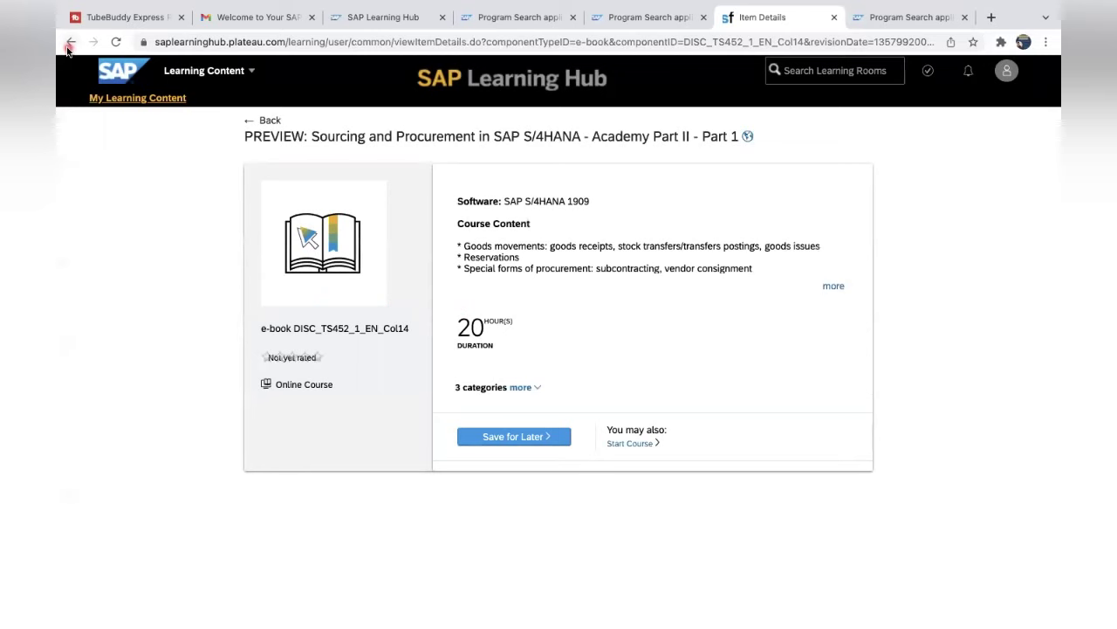
{"action": "left_click", "coordinate": [69, 45]}
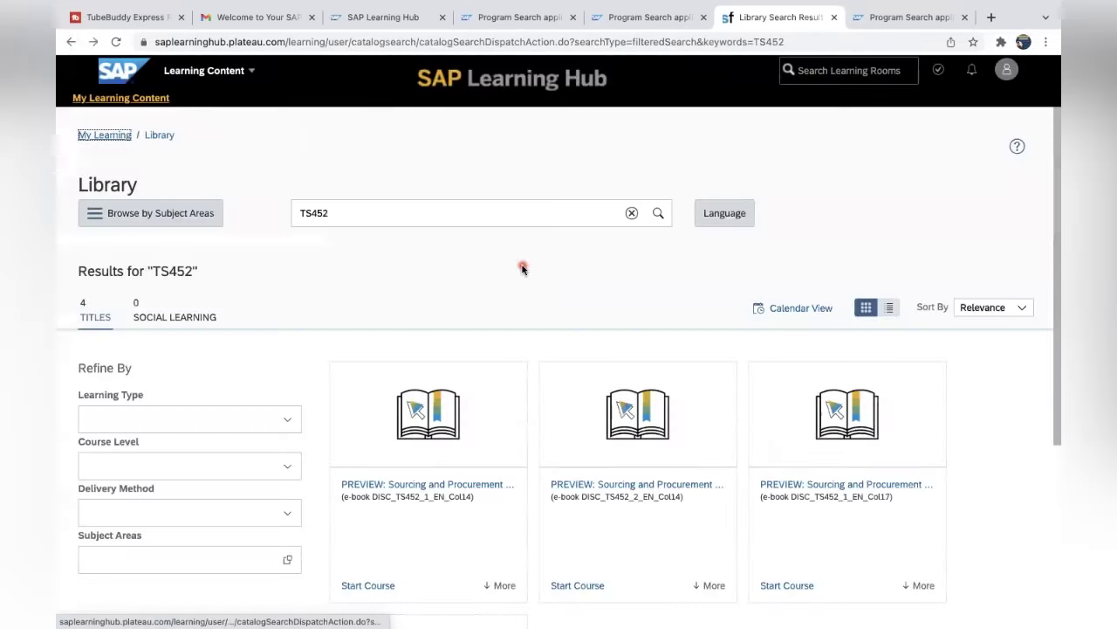
{"action": "left_click", "coordinate": [869, 491]}
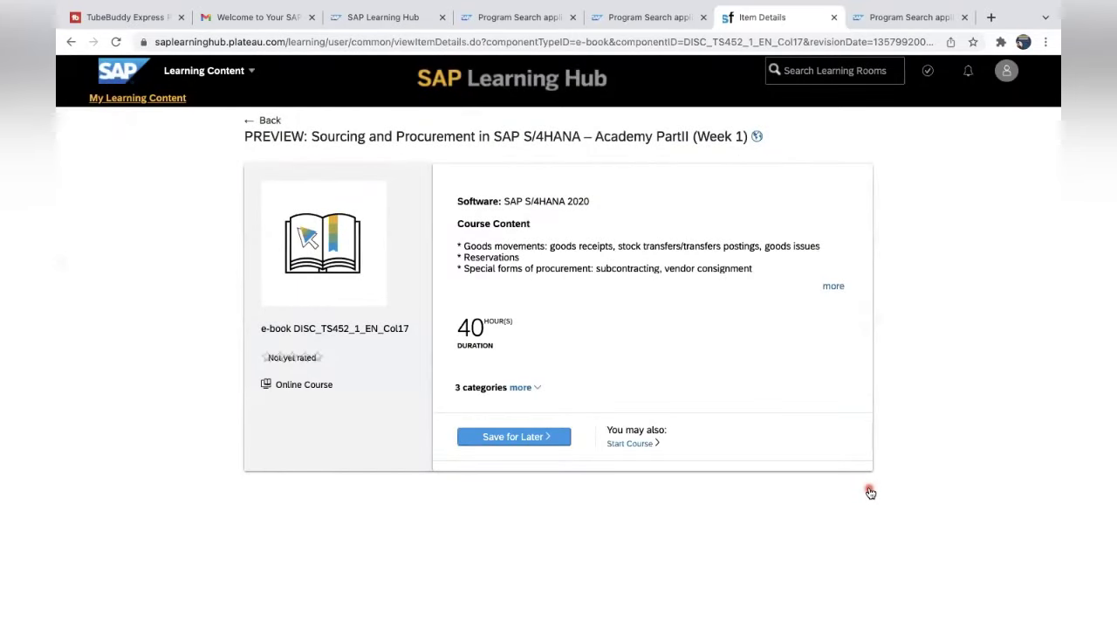
{"action": "left_click", "coordinate": [627, 446]}
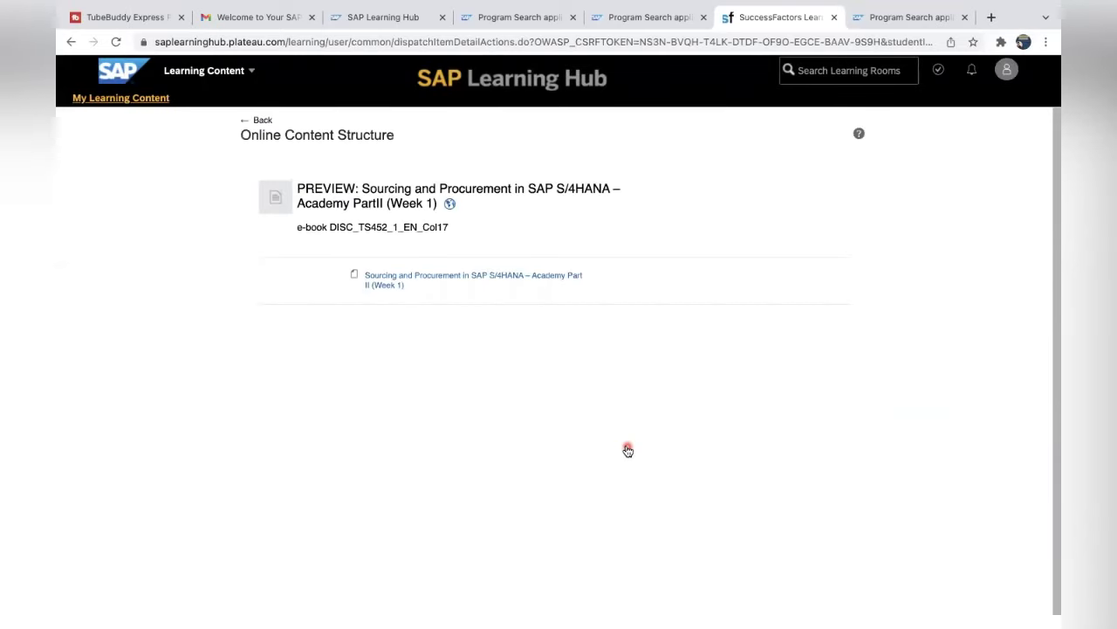
{"action": "left_click", "coordinate": [483, 279]}
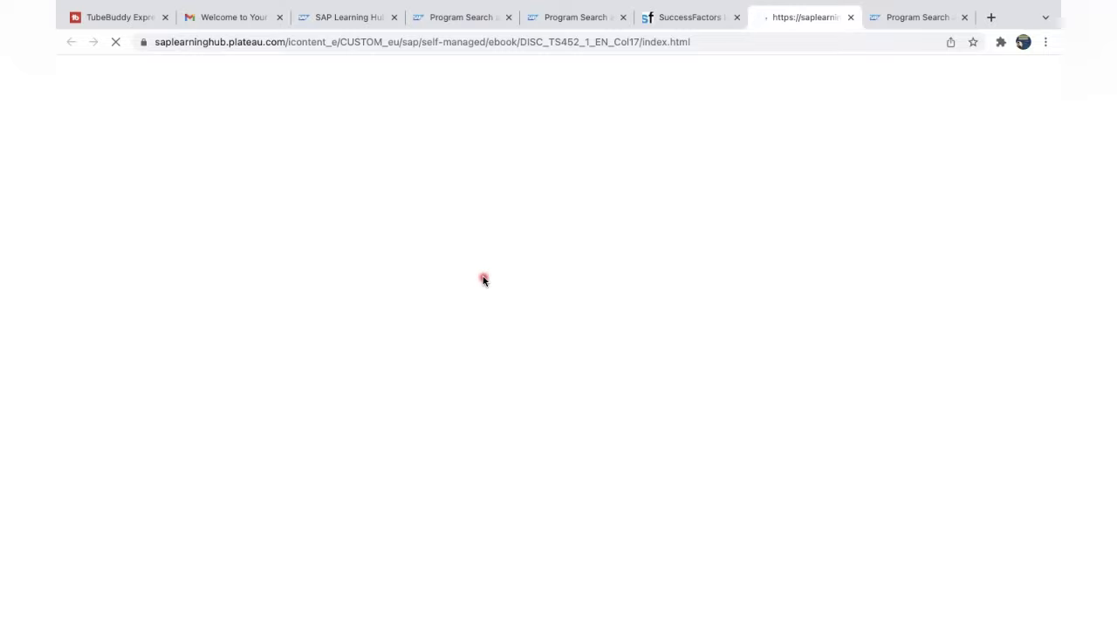
Page forward five times through the Week 1 e-book, then return to its content structure page.
{"action": "left_click", "coordinate": [669, 18]}
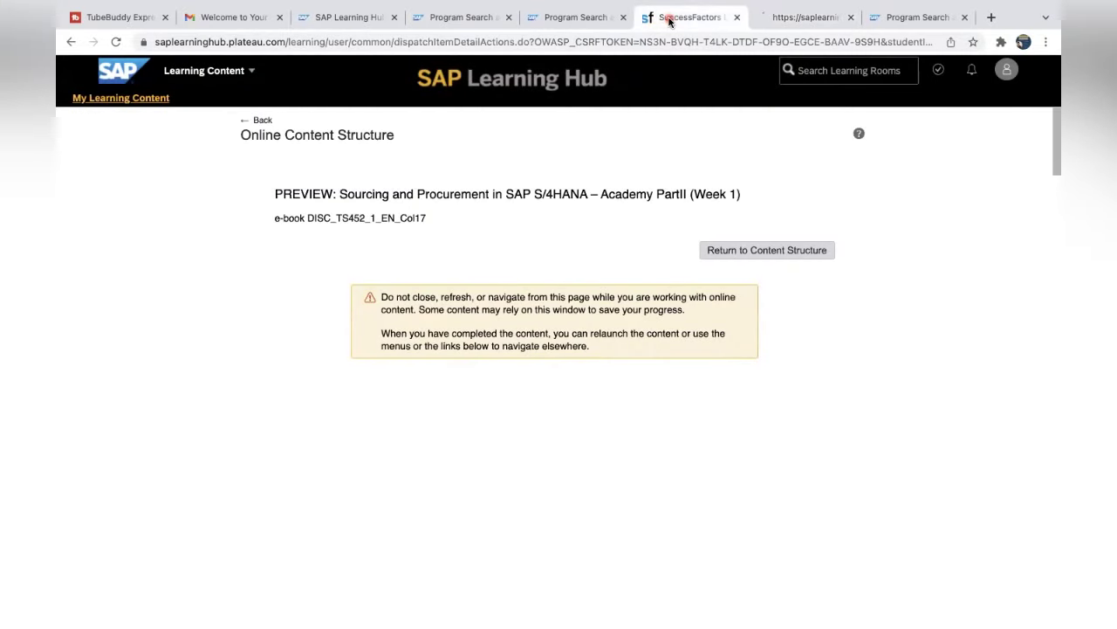
{"action": "left_click", "coordinate": [792, 18]}
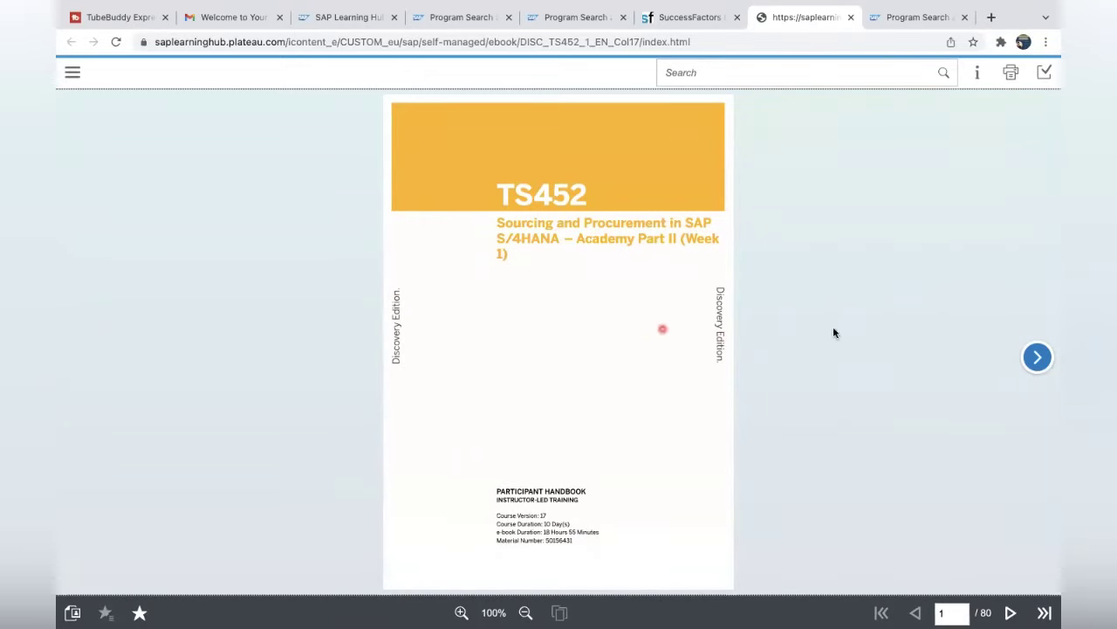
{"action": "left_click", "coordinate": [1046, 361]}
{"action": "left_click", "coordinate": [1039, 357]}
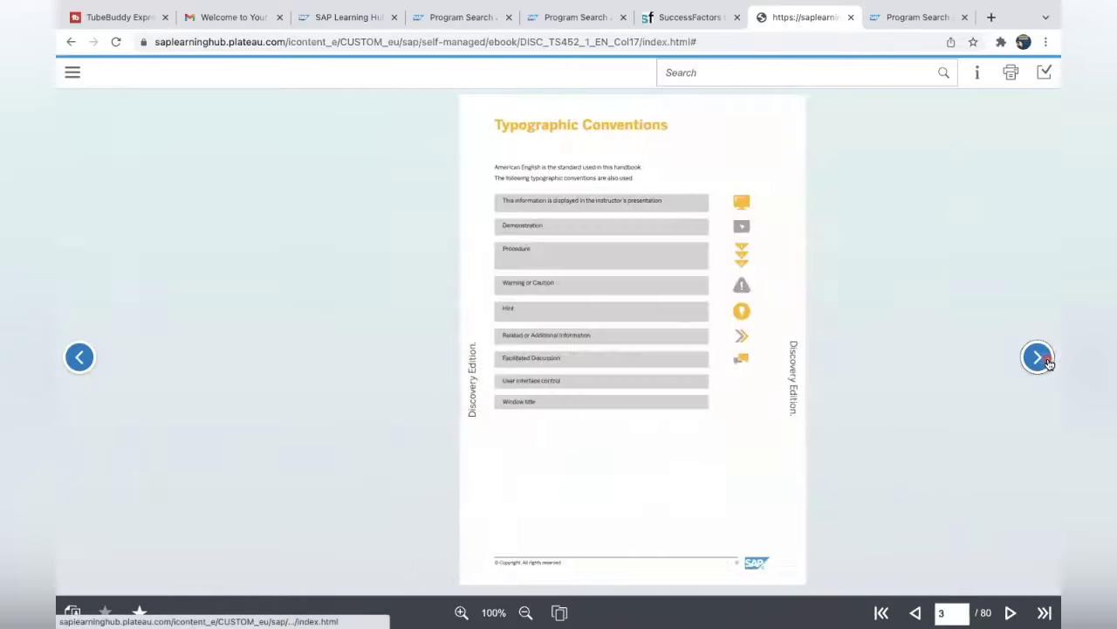
{"action": "left_click", "coordinate": [1039, 357]}
{"action": "left_click", "coordinate": [1039, 357]}
{"action": "left_click", "coordinate": [1041, 359]}
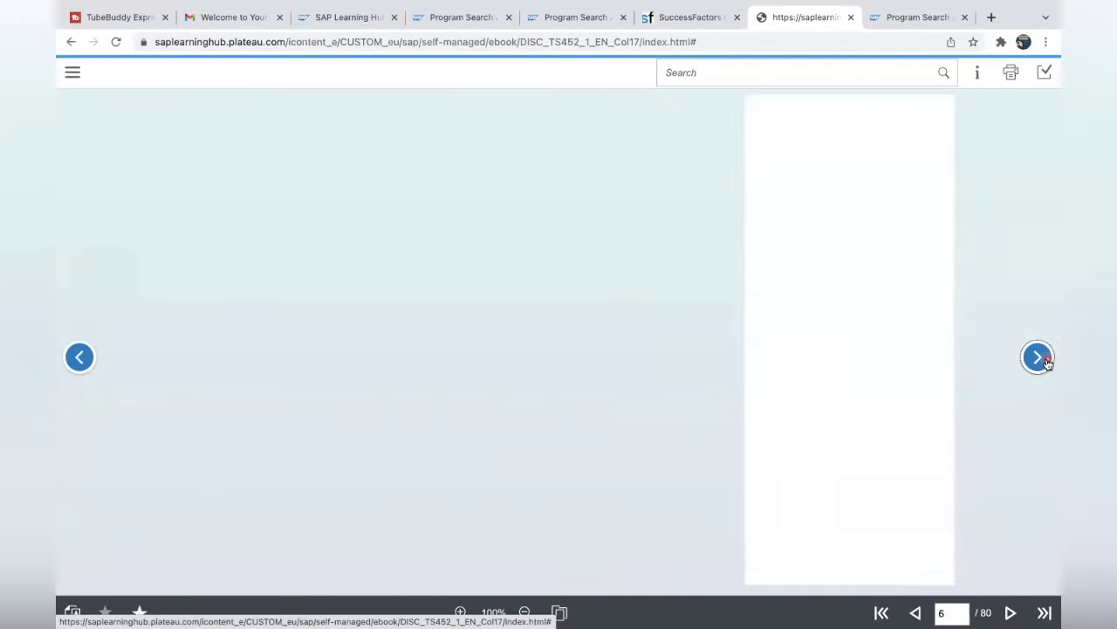
{"action": "left_click", "coordinate": [686, 13]}
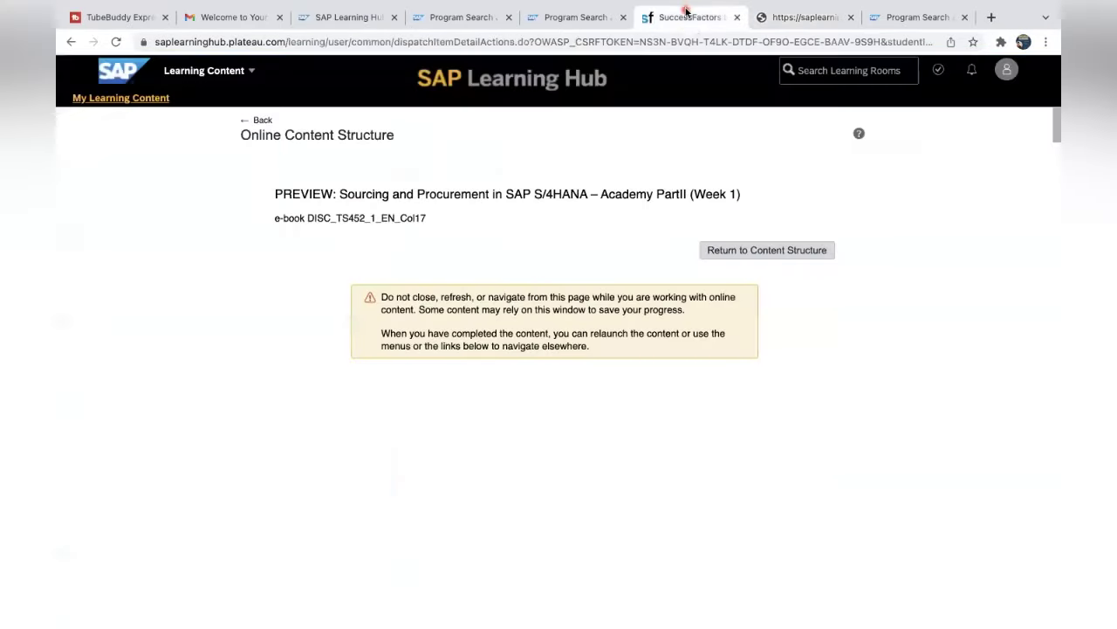
Close the e-book, content structure, program search and Learning Hub tabs, leaving Gmail's welcome email.
{"action": "left_click", "coordinate": [737, 17]}
{"action": "left_click", "coordinate": [737, 17]}
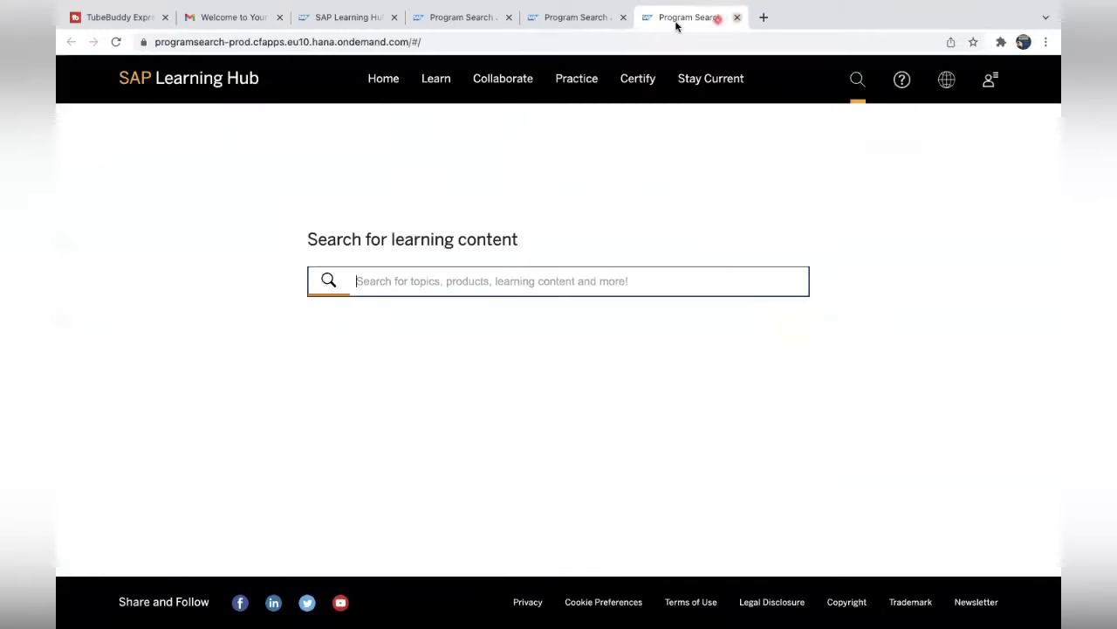
{"action": "left_click", "coordinate": [599, 17]}
{"action": "left_click", "coordinate": [622, 18]}
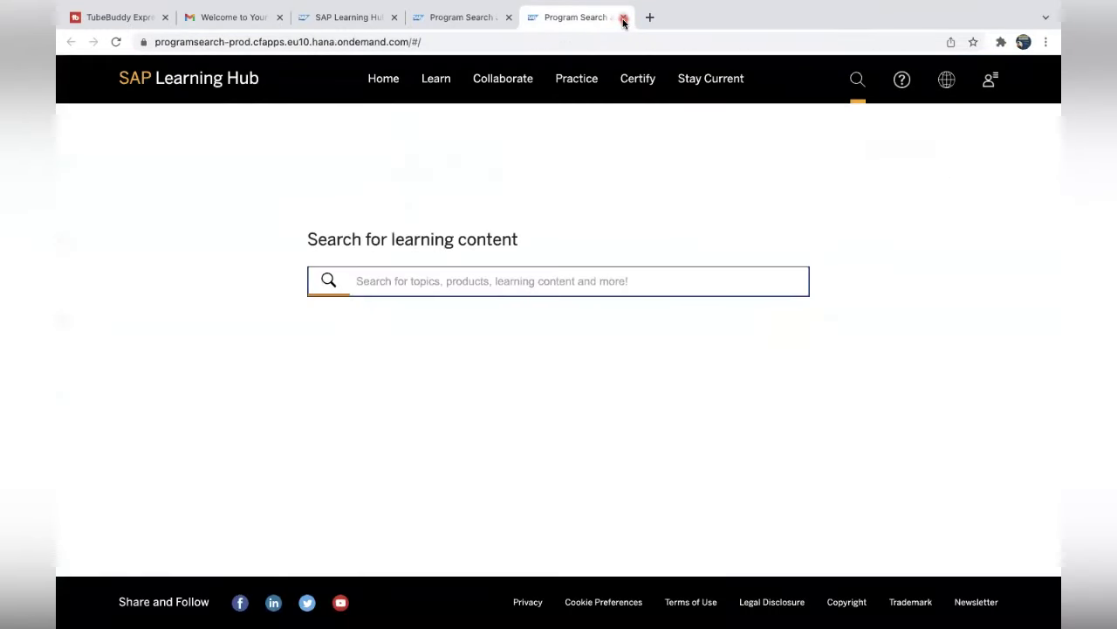
{"action": "left_click", "coordinate": [624, 18]}
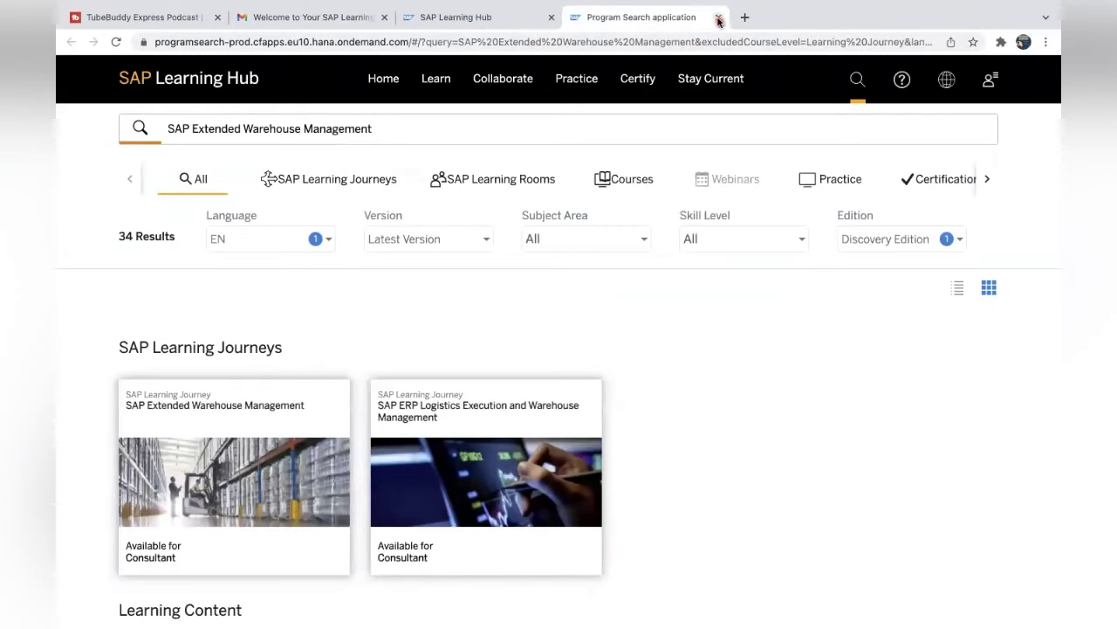
{"action": "left_click", "coordinate": [717, 18]}
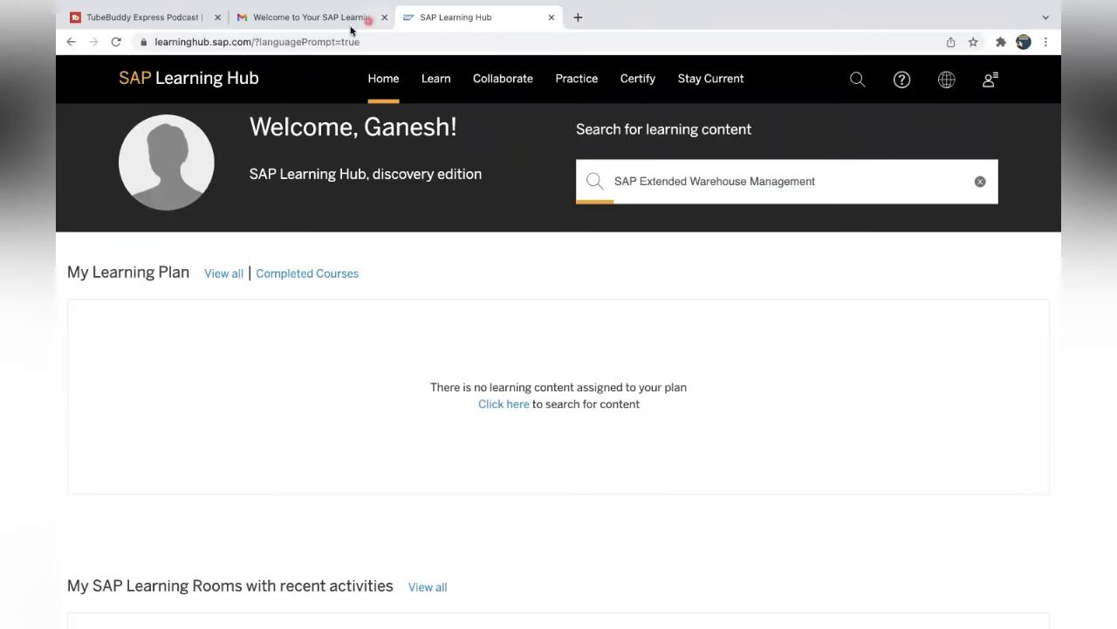
{"action": "left_click", "coordinate": [552, 18]}
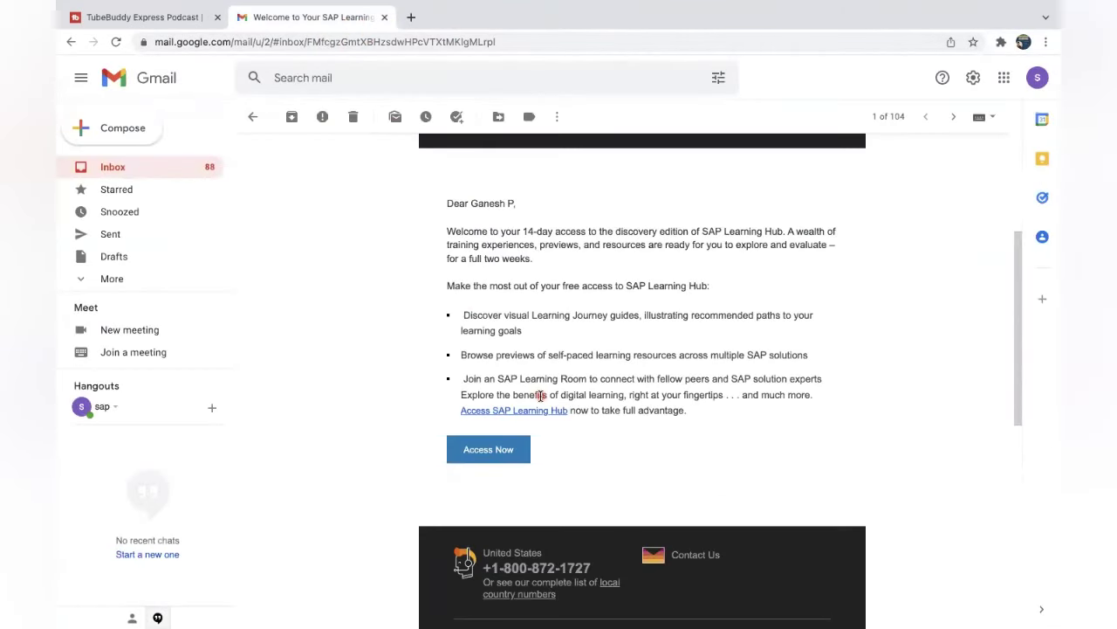
Reopen SAP Learning Hub through the welcome email's Access Now link.
{"action": "left_click", "coordinate": [490, 456]}
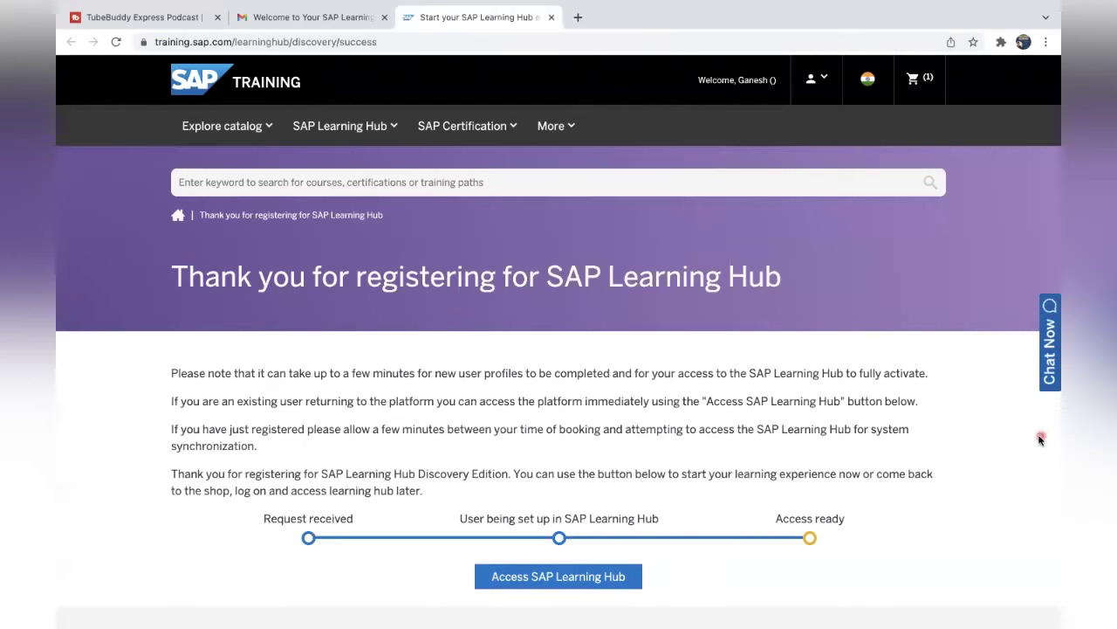
{"action": "scroll", "coordinate": [1040, 439], "scroll_direction": "down", "scroll_amount": 3}
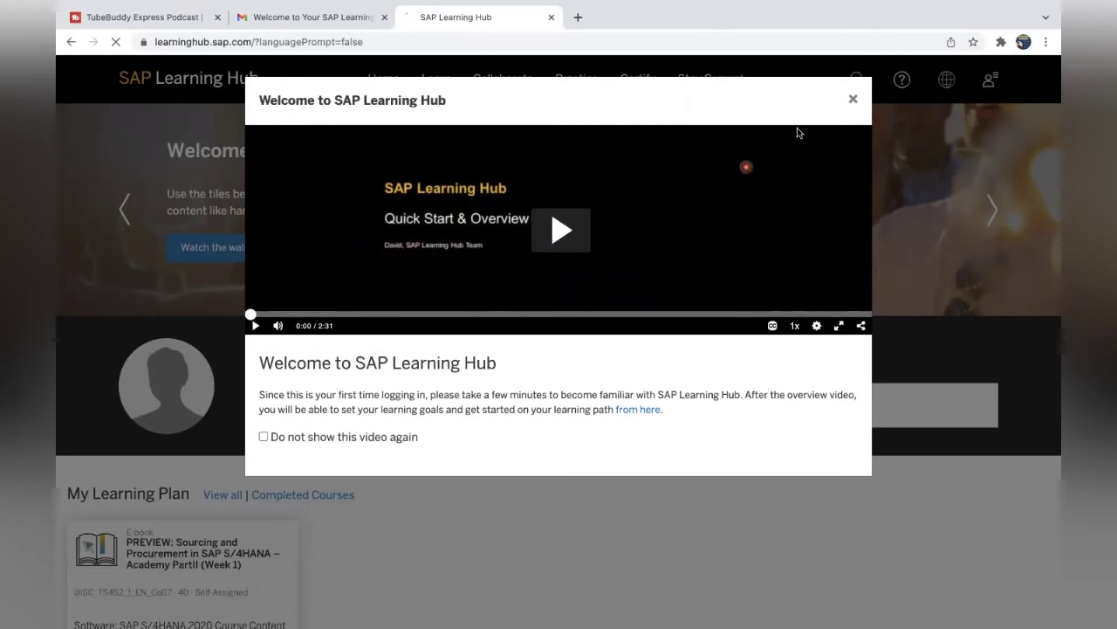
Close the welcome video and open the PREVIEW Week 1 e-book from My Learning Plan.
{"action": "left_click", "coordinate": [853, 102]}
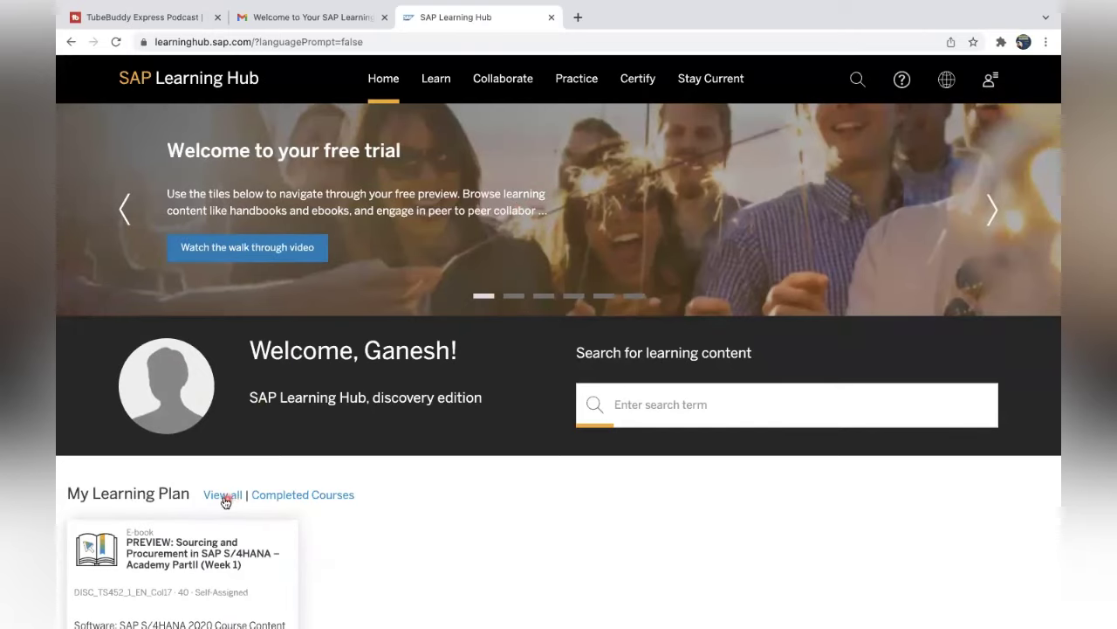
{"action": "left_click", "coordinate": [646, 409]}
{"action": "scroll", "coordinate": [422, 517], "scroll_direction": "down", "scroll_amount": 3}
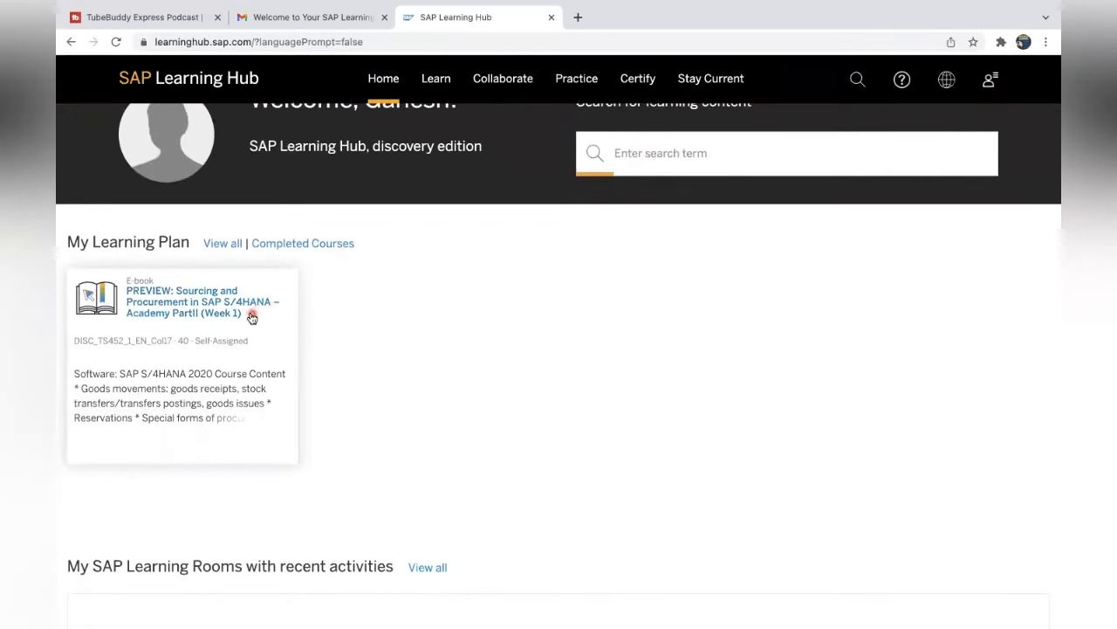
{"action": "left_click", "coordinate": [202, 317]}
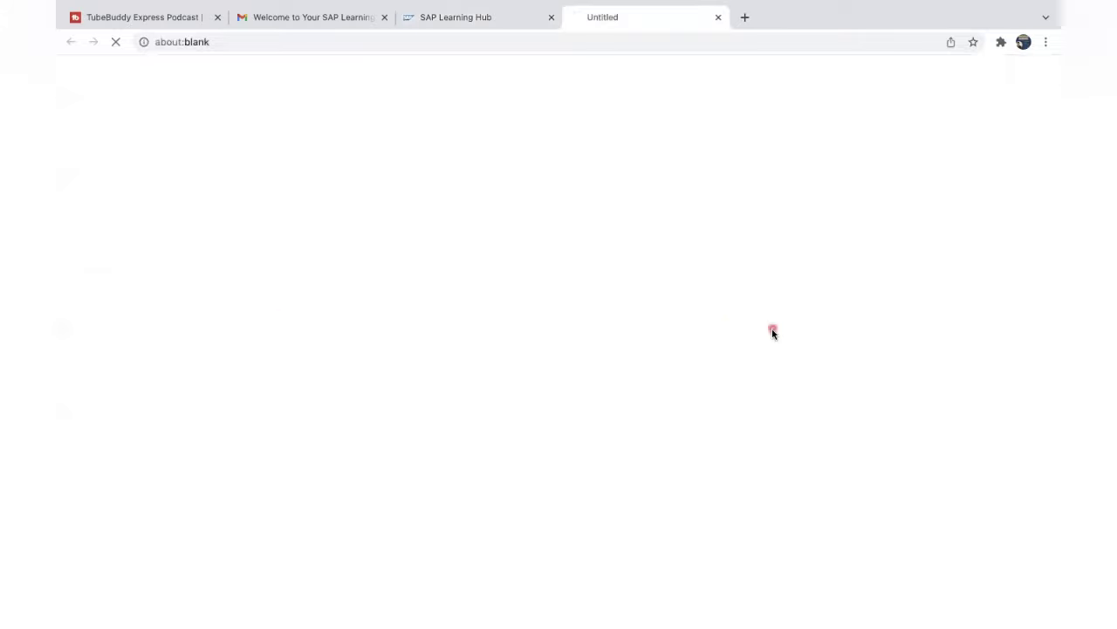
Search Learning Hub content for 'TS452 PREVIEW', replacing the earlier 's4 han' text.
{"action": "left_click", "coordinate": [465, 16]}
{"action": "left_click", "coordinate": [629, 155]}
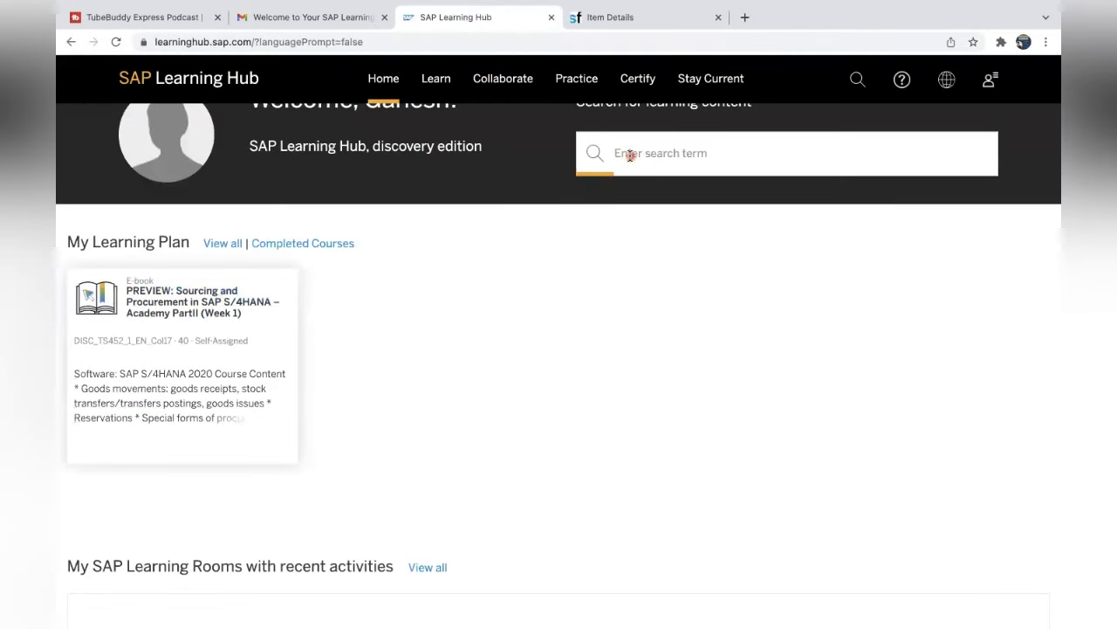
{"action": "type", "text": "s"}
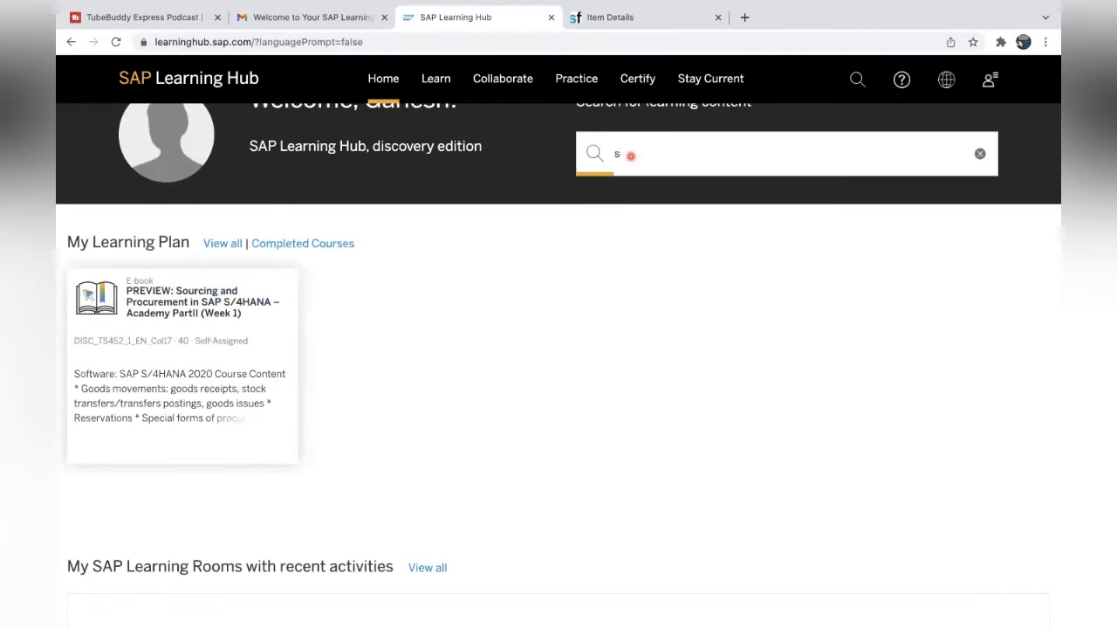
{"action": "type", "text": "4 han"}
{"action": "key", "text": "super+a"}
{"action": "type", "text": "tS"}
{"action": "key", "text": "BackSpace"}
{"action": "key", "text": "BackSpace"}
{"action": "type", "text": "t"}
{"action": "type", "text": "S452 PRV"}
{"action": "type", "text": "VIEW"}
{"action": "key", "text": "Return"}
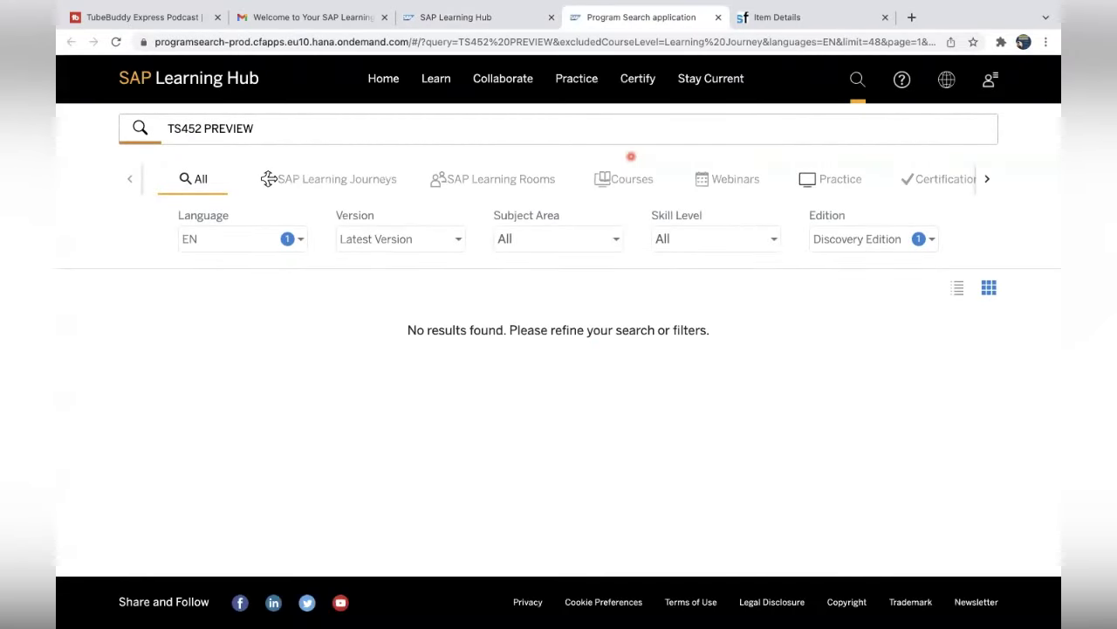
Reword the search query to 'PREVIEW TS452'.
{"action": "left_click", "coordinate": [270, 128]}
{"action": "key", "text": "BackSpace"}
{"action": "left_click", "coordinate": [169, 130]}
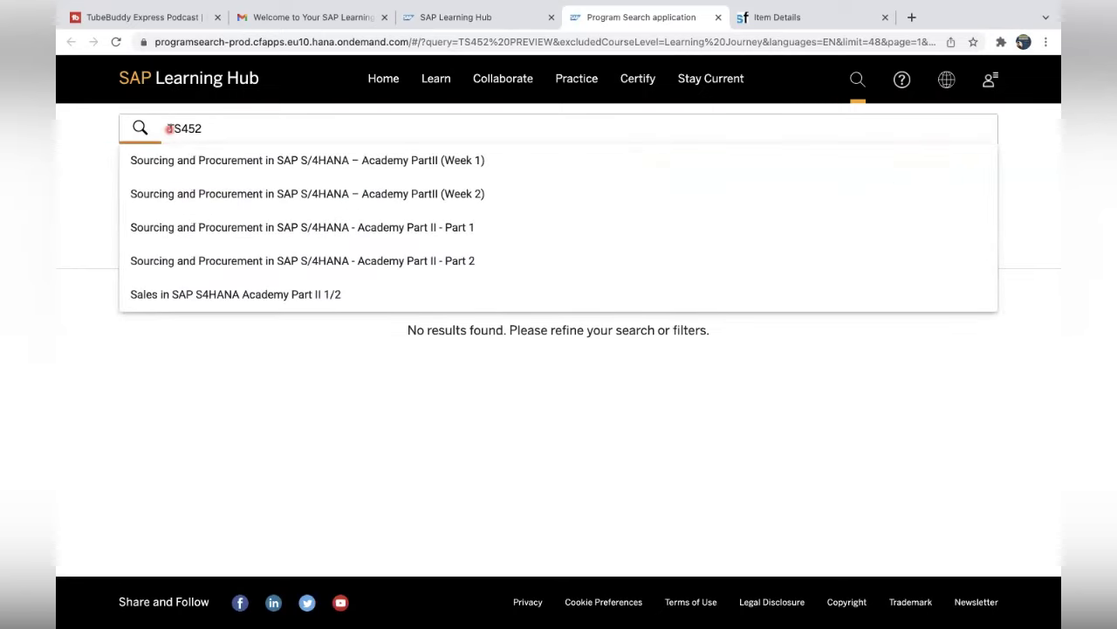
{"action": "type", "text": "PREVIEW"}
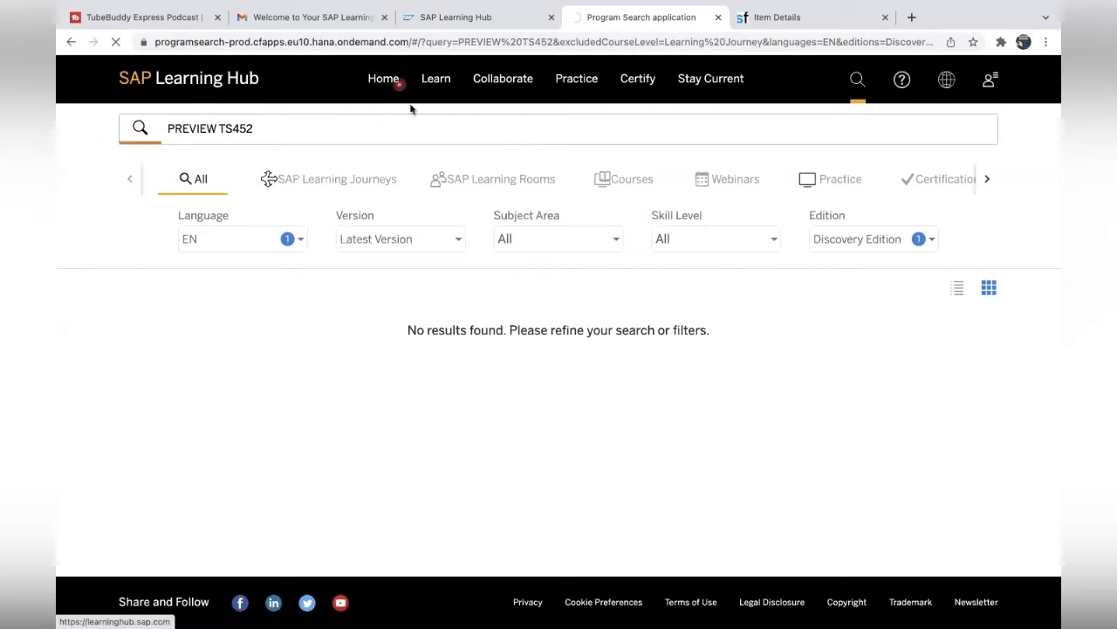
Go back to the Learning Hub home, dismiss the Welcome video, and open the PREVIEW Week 1 e-book.
{"action": "left_click", "coordinate": [368, 83]}
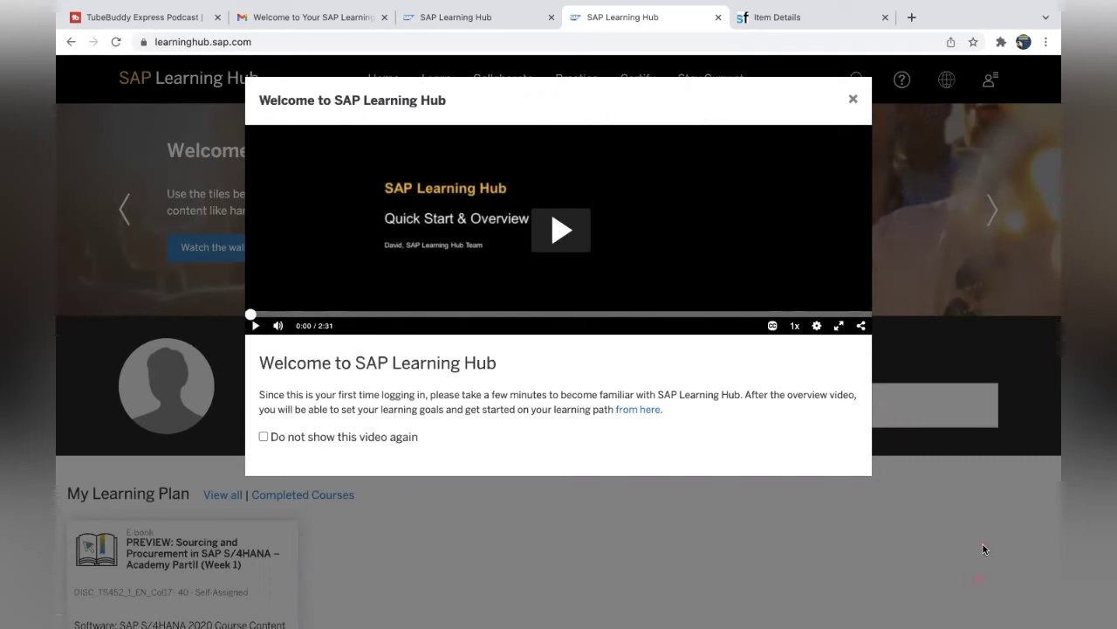
{"action": "left_click", "coordinate": [853, 98]}
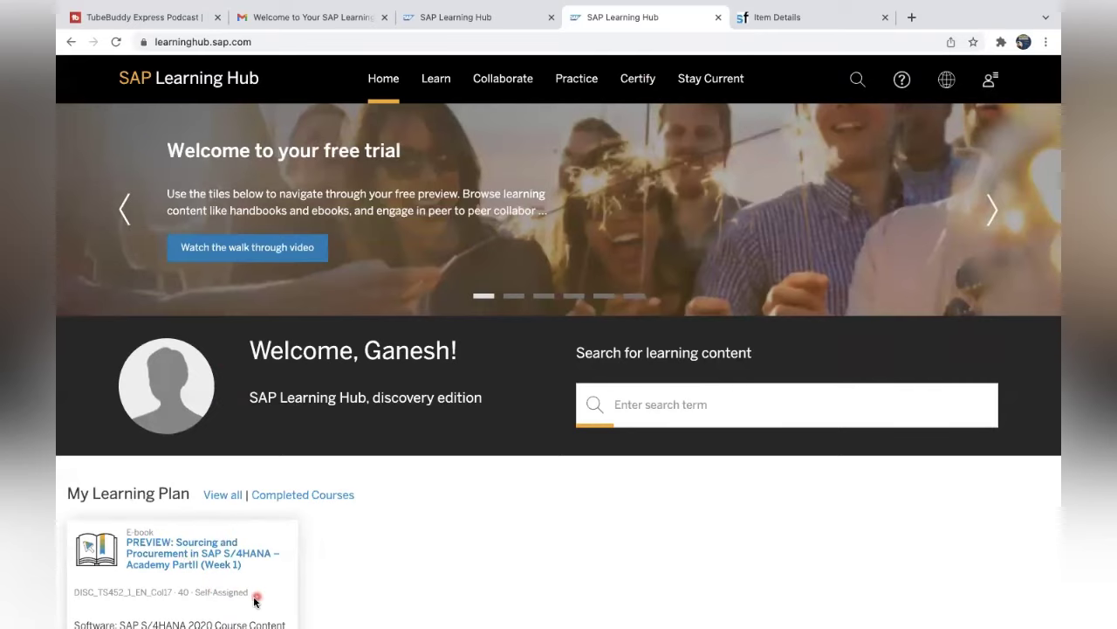
{"action": "left_click", "coordinate": [281, 588]}
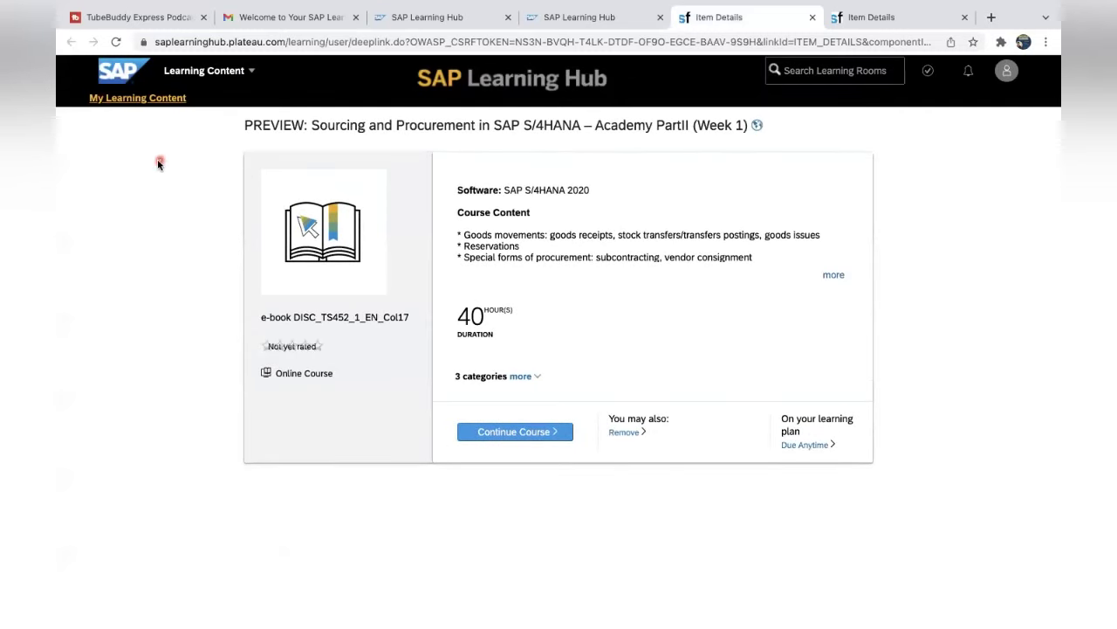
Go to My Learning Content to see the Week 1 preview e-book under My Active Courses.
{"action": "mouse_move", "coordinate": [587, 21]}
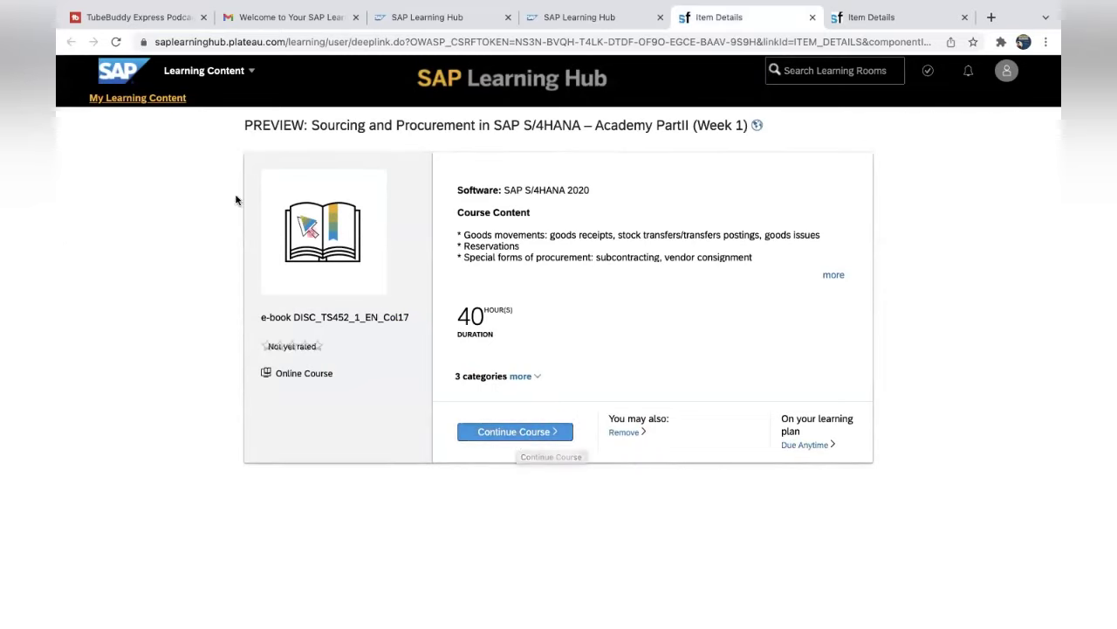
{"action": "left_click", "coordinate": [166, 102]}
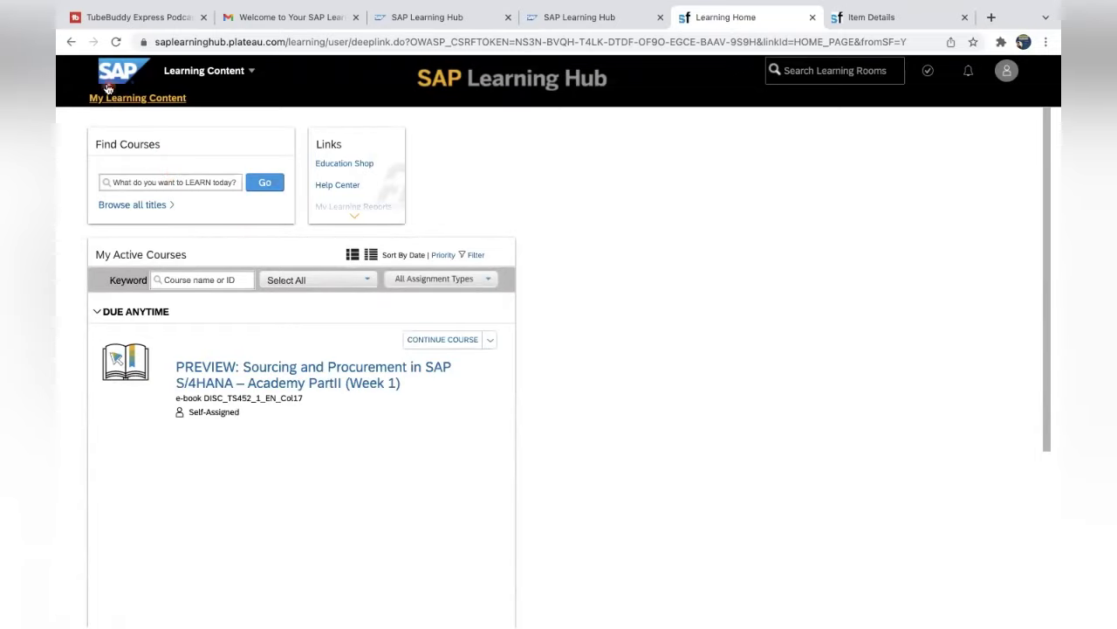
Search the course library for TS452.
{"action": "left_click", "coordinate": [332, 86]}
{"action": "left_click", "coordinate": [154, 184]}
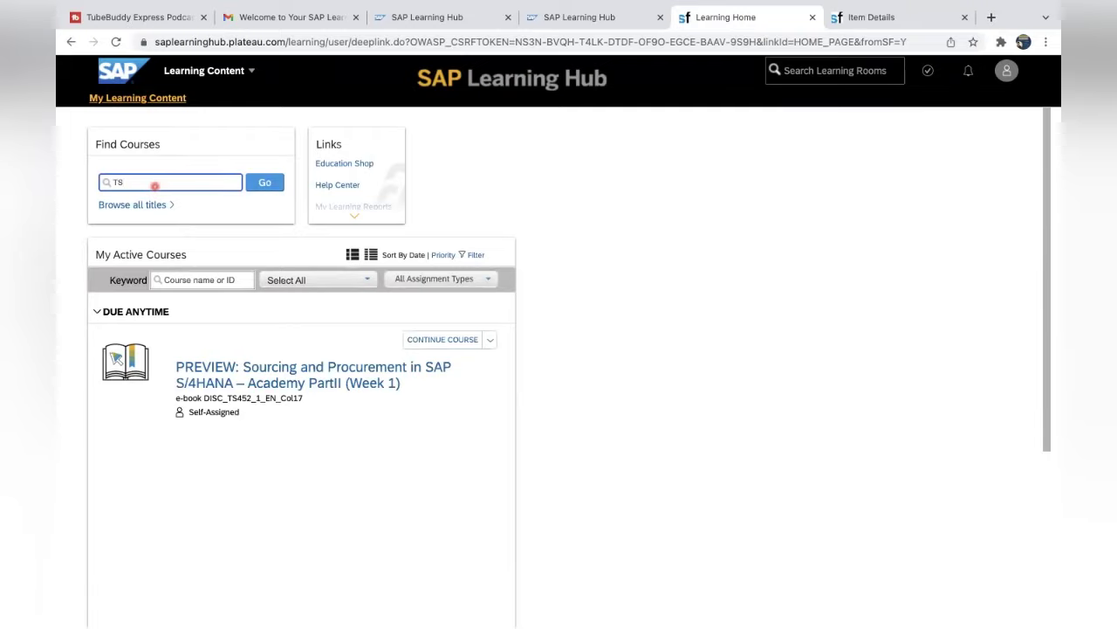
{"action": "type", "text": "TS452"}
{"action": "key", "text": "Return"}
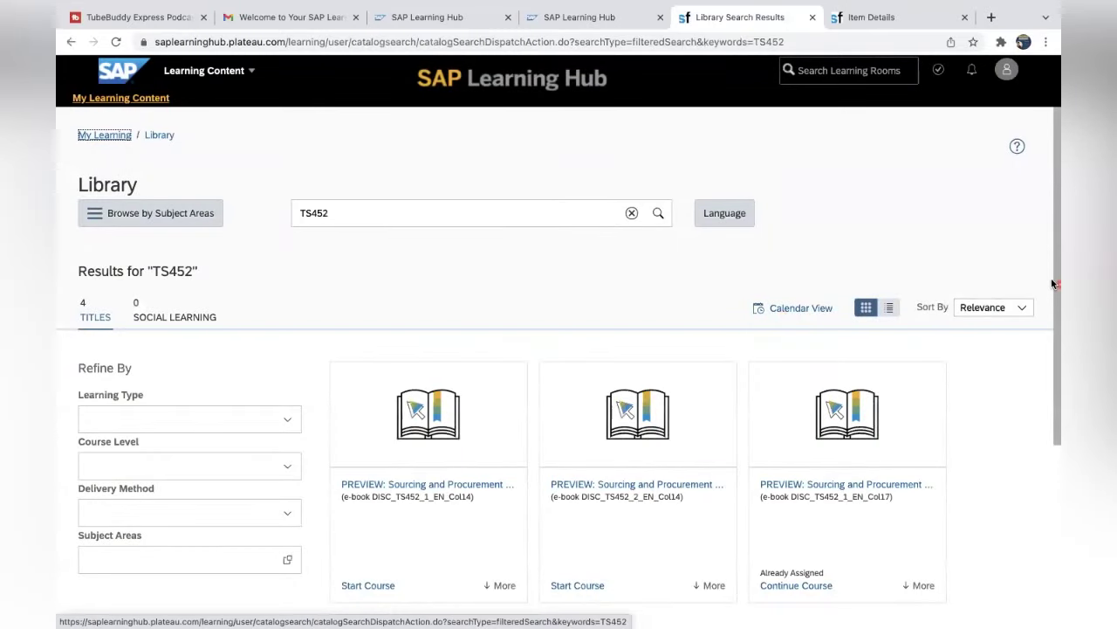
Start the DISC_TS452_2_EN_Col17 Week 2 preview e-book from the search results.
{"action": "mouse_move", "coordinate": [1057, 301]}
{"action": "left_mouse_down"}
{"action": "mouse_move", "coordinate": [1052, 394]}
{"action": "mouse_move", "coordinate": [1033, 413]}
{"action": "left_mouse_up"}
{"action": "left_click", "coordinate": [665, 317]}
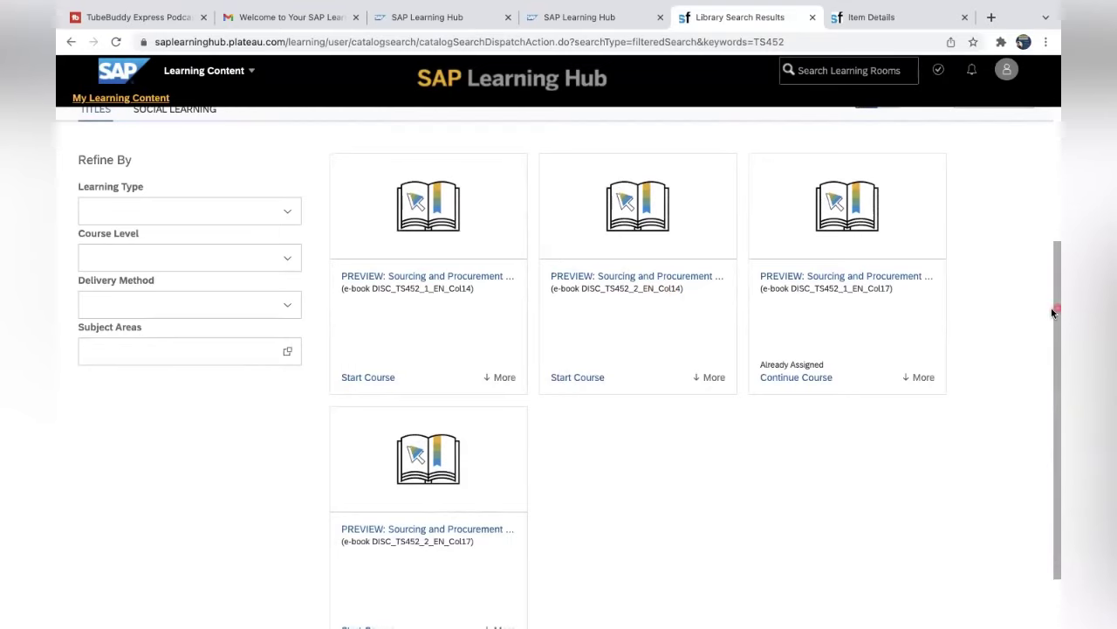
{"action": "left_click_drag", "start_coordinate": [1054, 313], "coordinate": [1053, 362]}
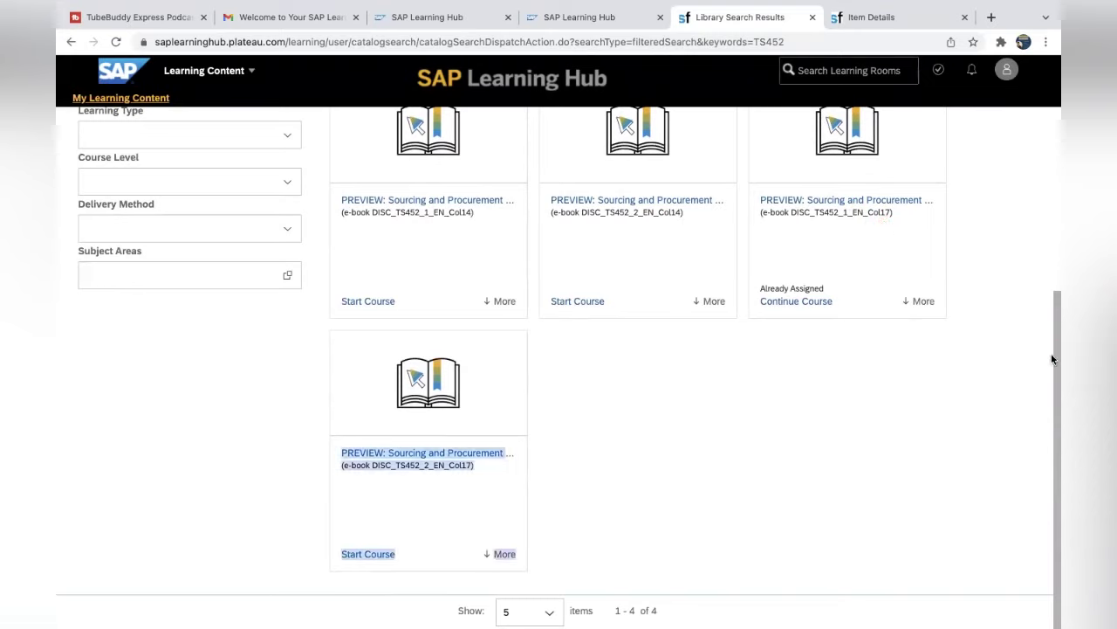
{"action": "left_click", "coordinate": [601, 482]}
{"action": "left_click", "coordinate": [594, 466]}
{"action": "left_click", "coordinate": [348, 560]}
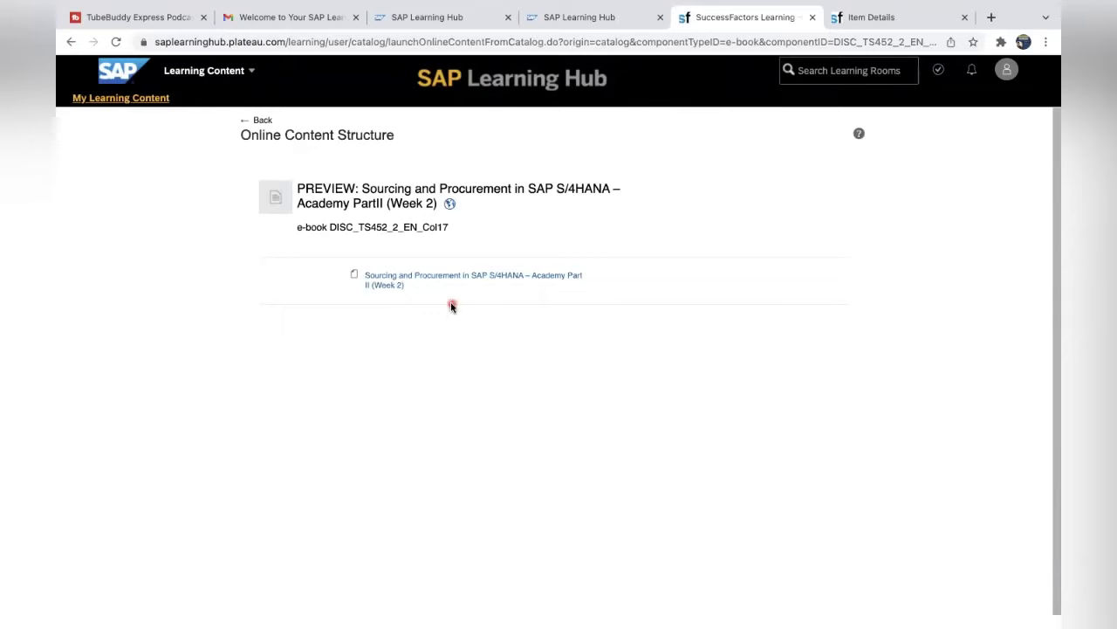
Launch the TS452 Week 2 e-book in the viewer and page forward to its contents, page 6 of 106.
{"action": "left_click", "coordinate": [472, 276]}
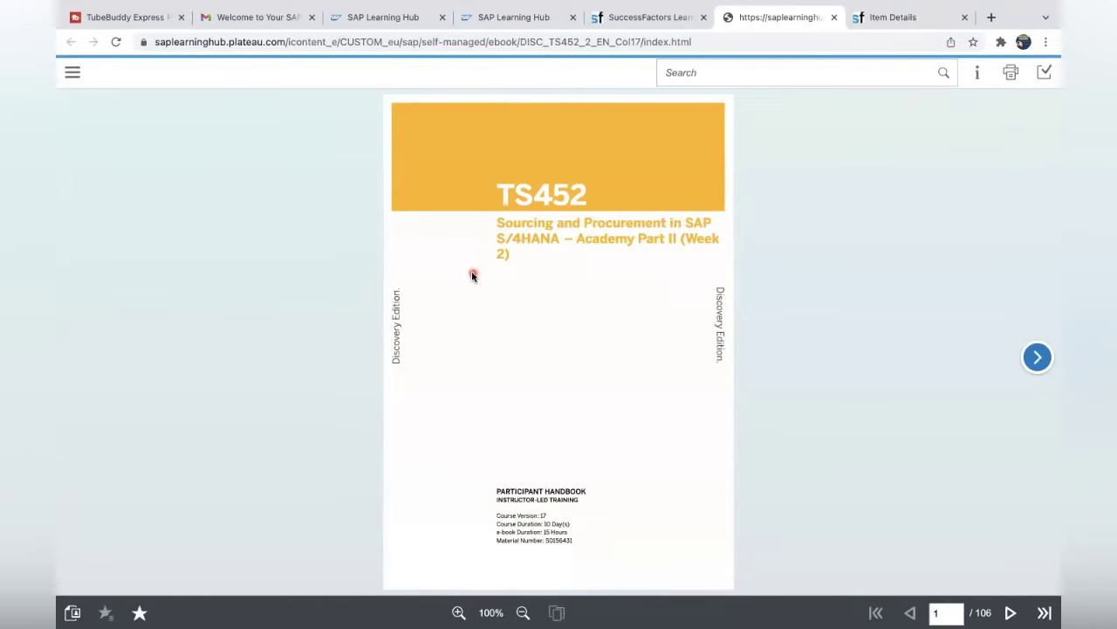
{"action": "left_click", "coordinate": [1038, 357]}
{"action": "left_click", "coordinate": [1038, 357]}
{"action": "left_click", "coordinate": [1038, 358]}
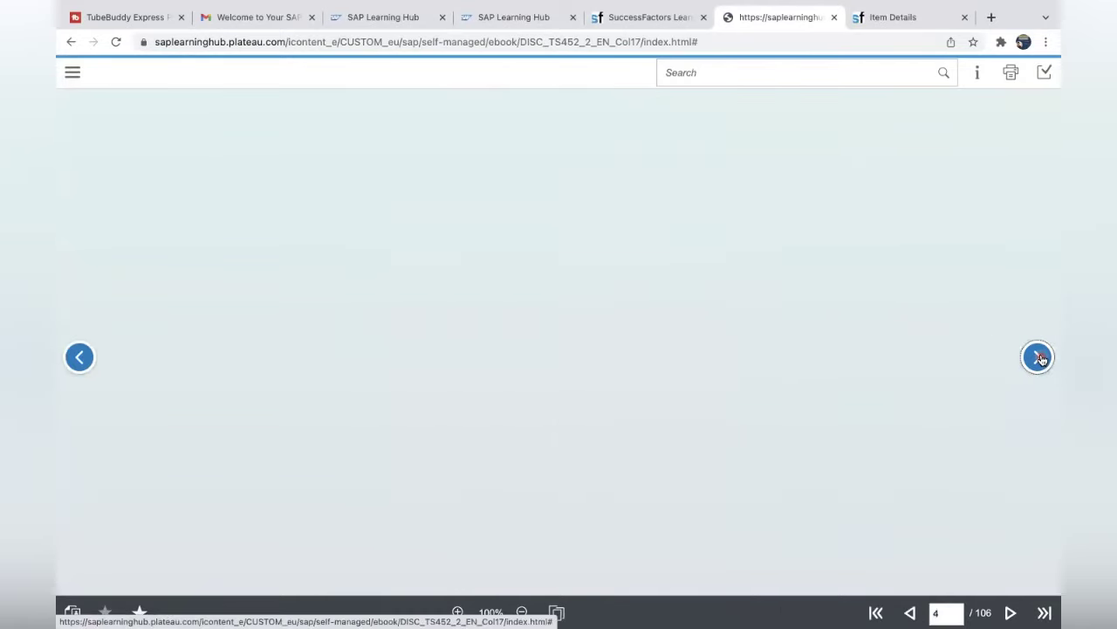
{"action": "left_click", "coordinate": [1038, 357]}
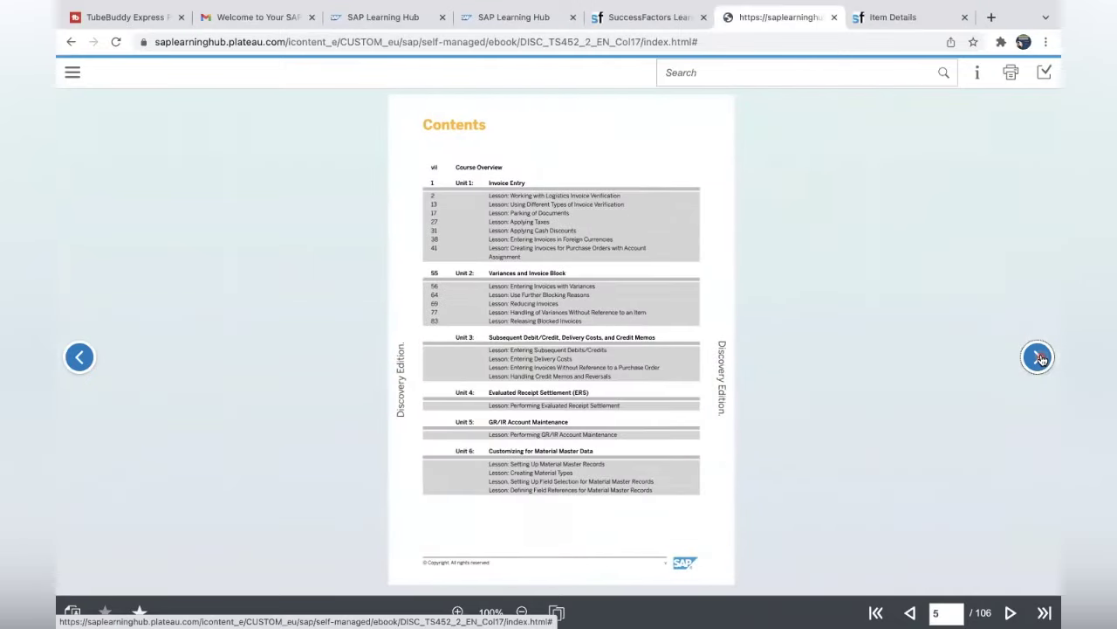
{"action": "left_click", "coordinate": [1038, 357]}
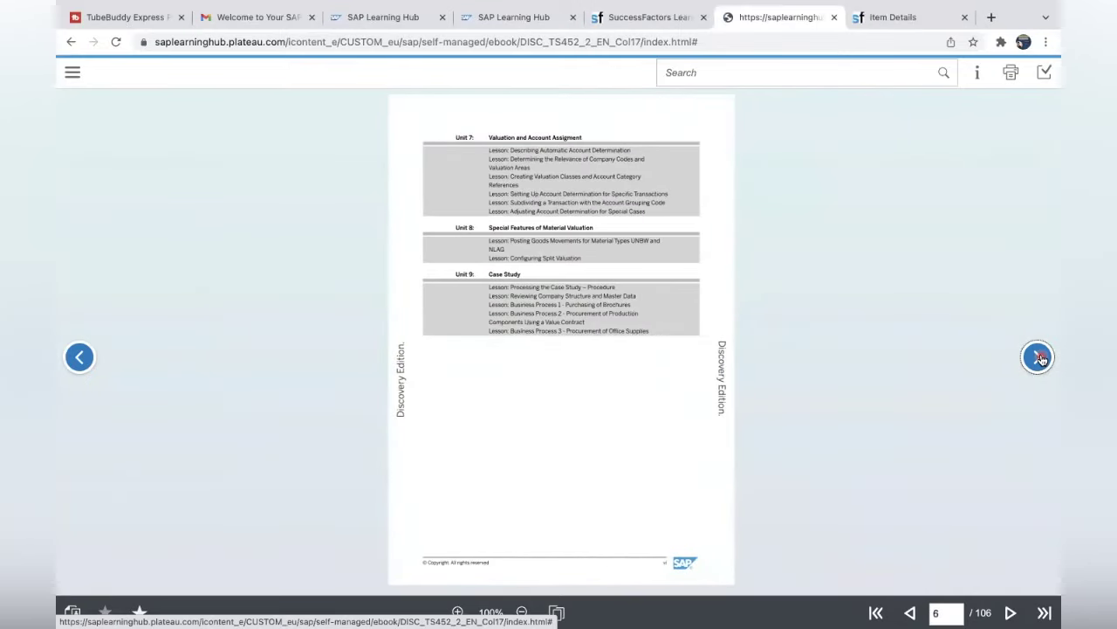